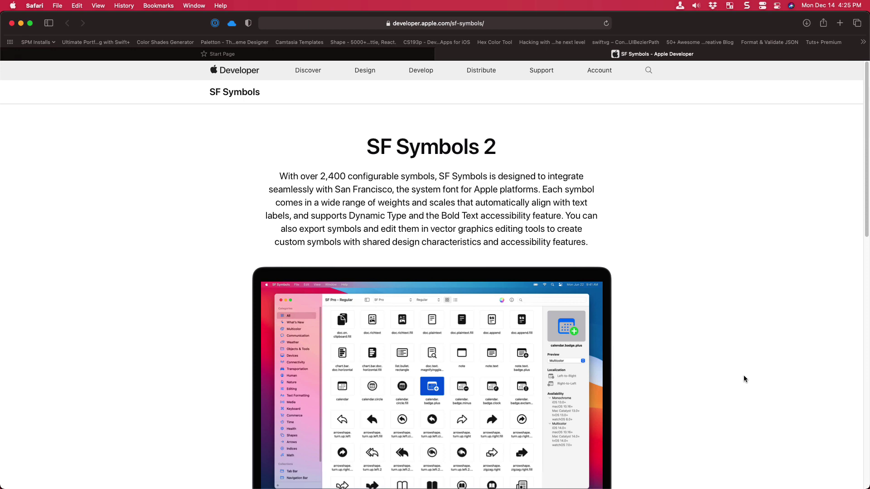
Scroll the SF Symbols 2 page to its What's new and Download the app sections
{"action": "scroll", "coordinate": [743, 376], "scroll_direction": "down", "scroll_amount": 5}
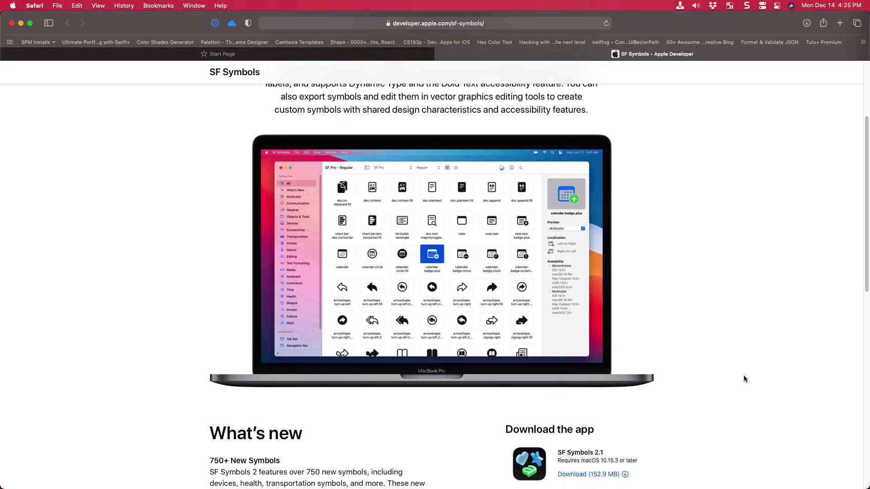
{"action": "scroll", "coordinate": [744, 379], "scroll_direction": "down", "scroll_amount": 7}
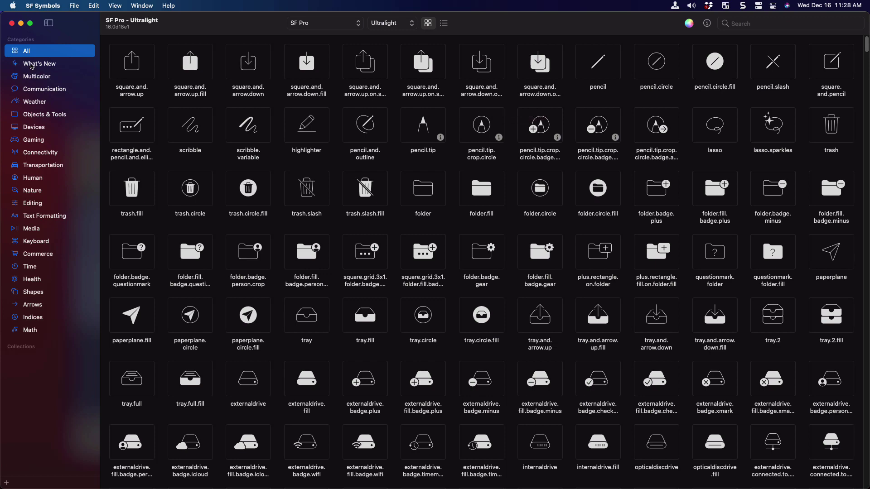
Filter SF Symbols to the What's New category and render them in Bold weight
{"action": "left_click", "coordinate": [32, 66]}
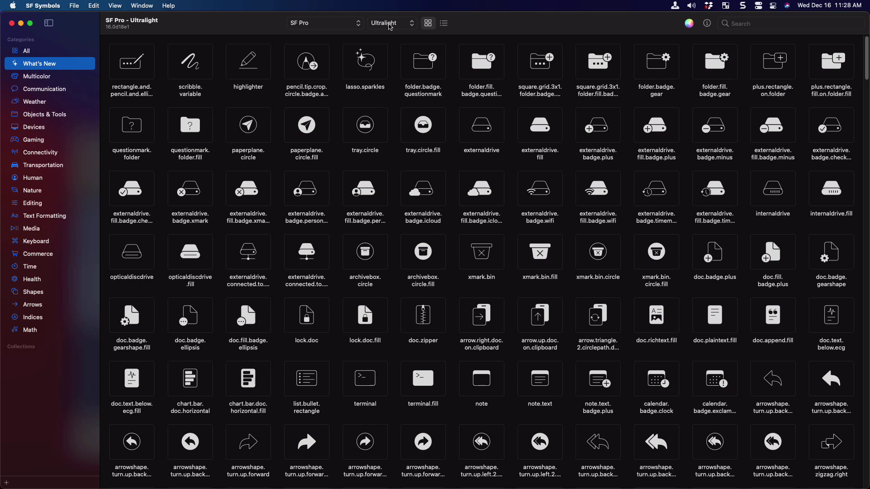
{"action": "left_click", "coordinate": [391, 25]}
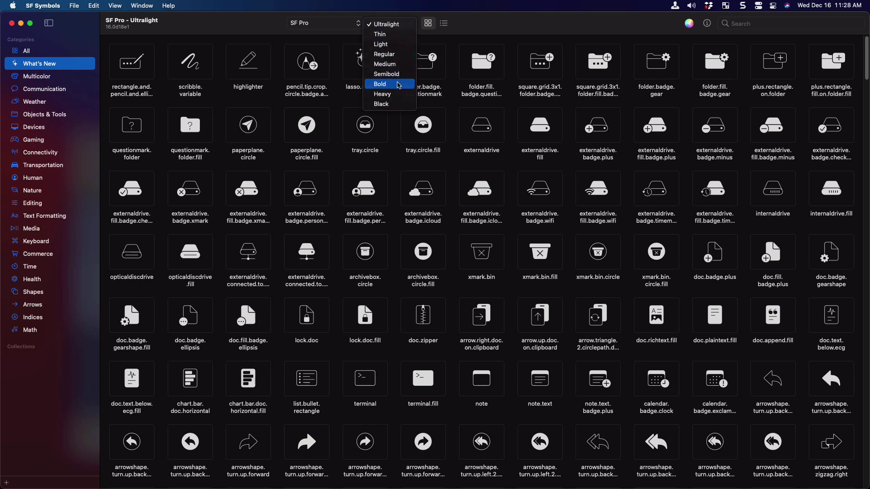
{"action": "left_click", "coordinate": [398, 84]}
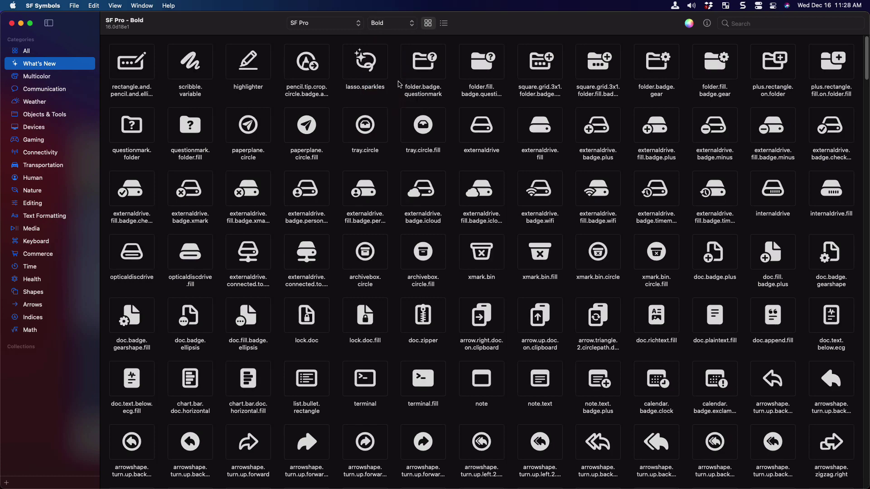
Enable multicolour rendering with the colour-wheel toolbar button
{"action": "left_click", "coordinate": [690, 25]}
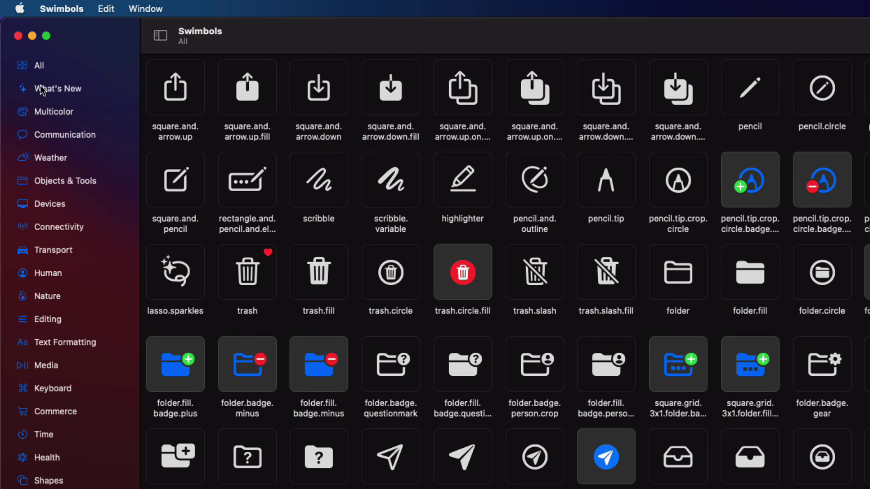
{"action": "left_click", "coordinate": [42, 90]}
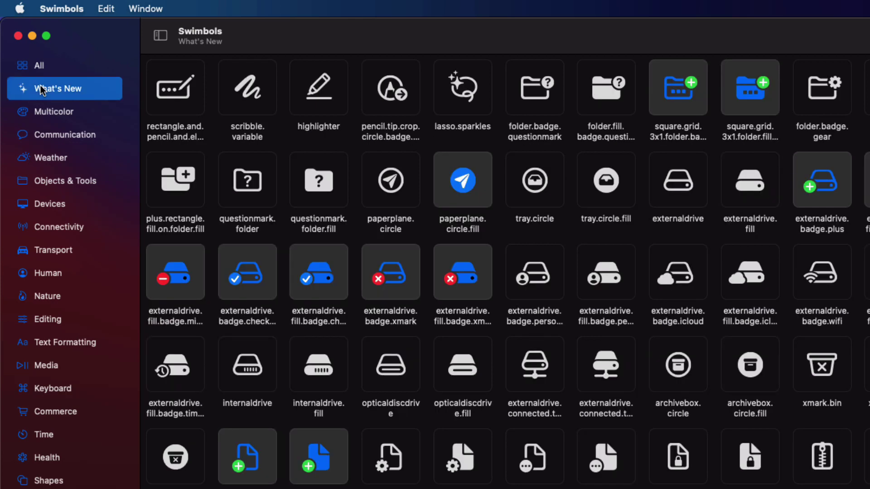
{"action": "left_click", "coordinate": [62, 112]}
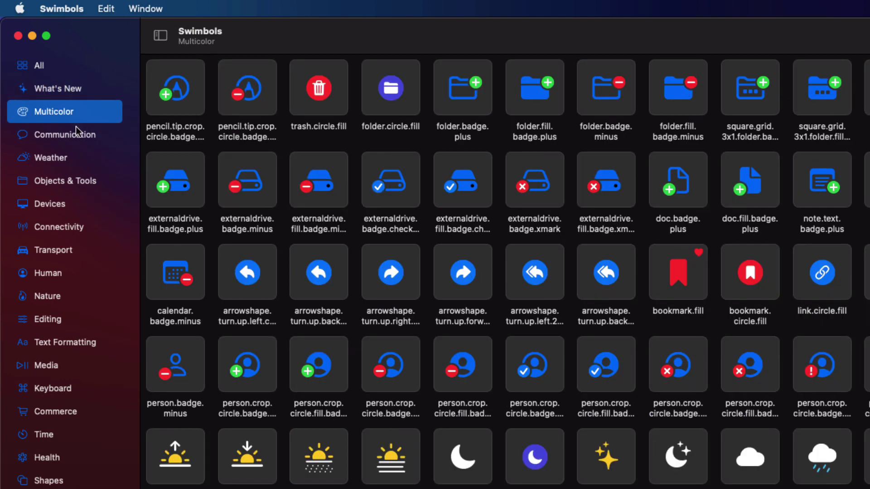
{"action": "left_click", "coordinate": [57, 141]}
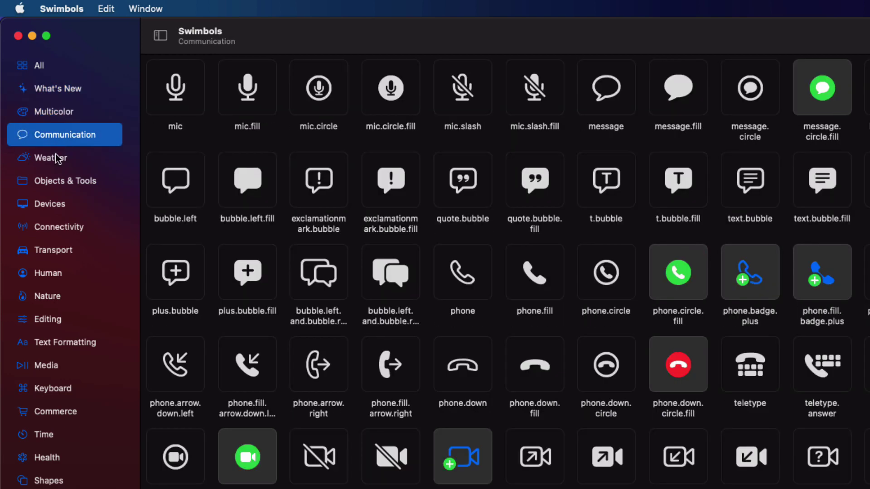
{"action": "left_click", "coordinate": [57, 158]}
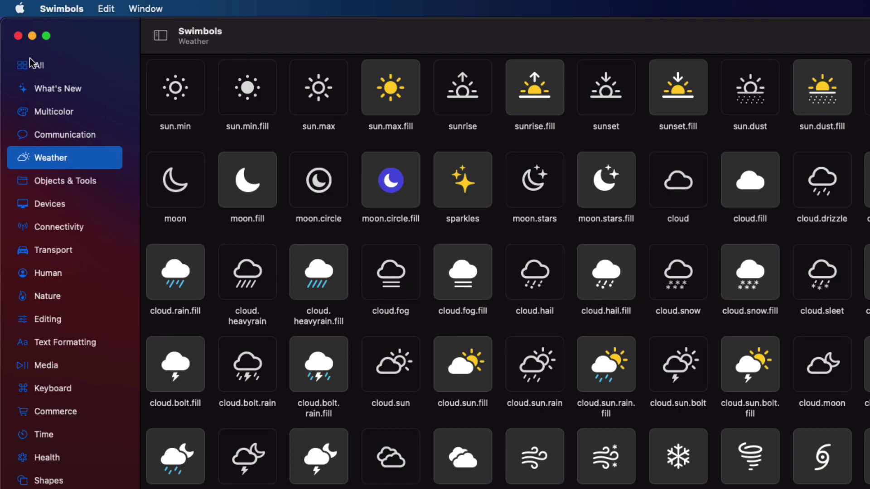
Return to the full library and widen the preview, code and modifier panels to narrow the grid
{"action": "left_click", "coordinate": [36, 66]}
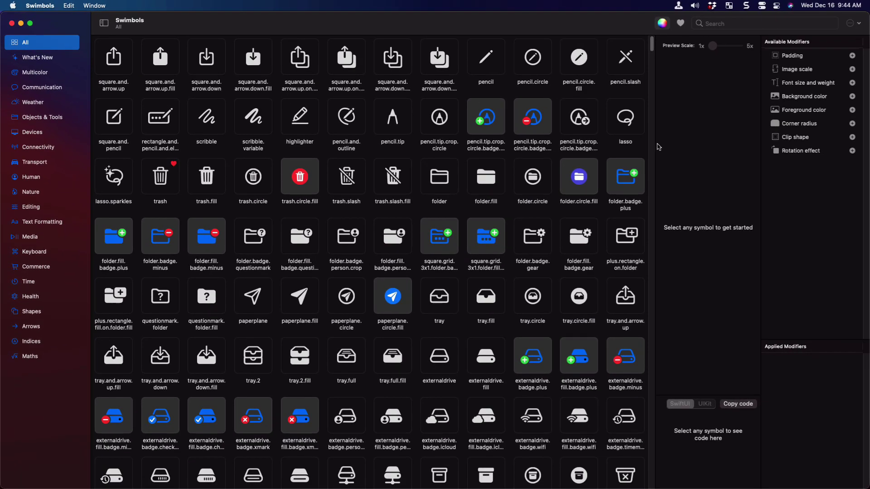
{"action": "left_click_drag", "start_coordinate": [652, 146], "coordinate": [473, 150]}
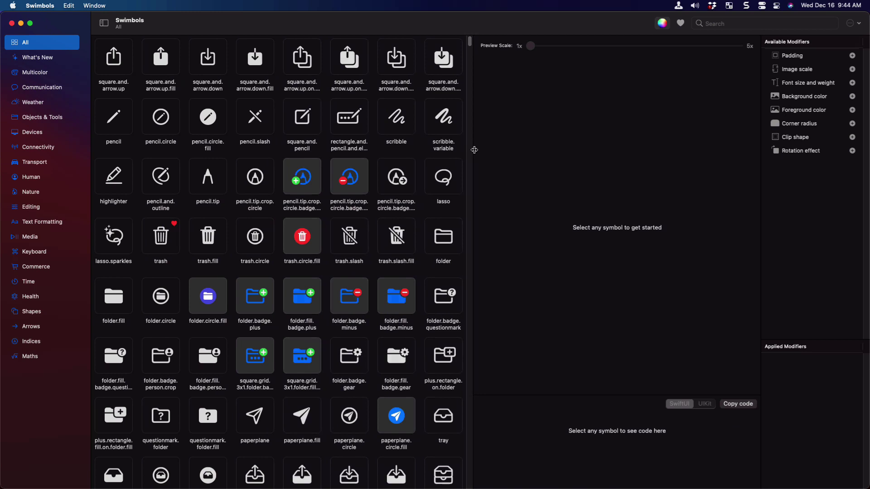
{"action": "left_click_drag", "start_coordinate": [636, 393], "coordinate": [640, 247]}
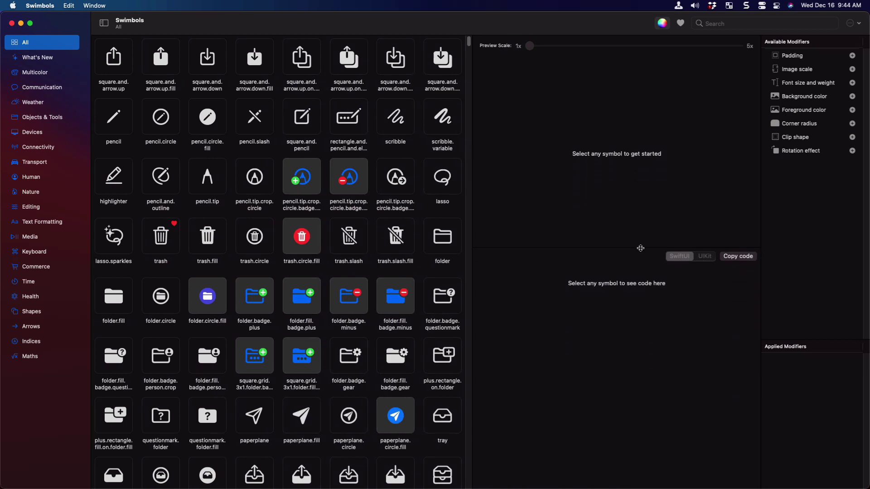
{"action": "left_click_drag", "start_coordinate": [801, 341], "coordinate": [787, 239]}
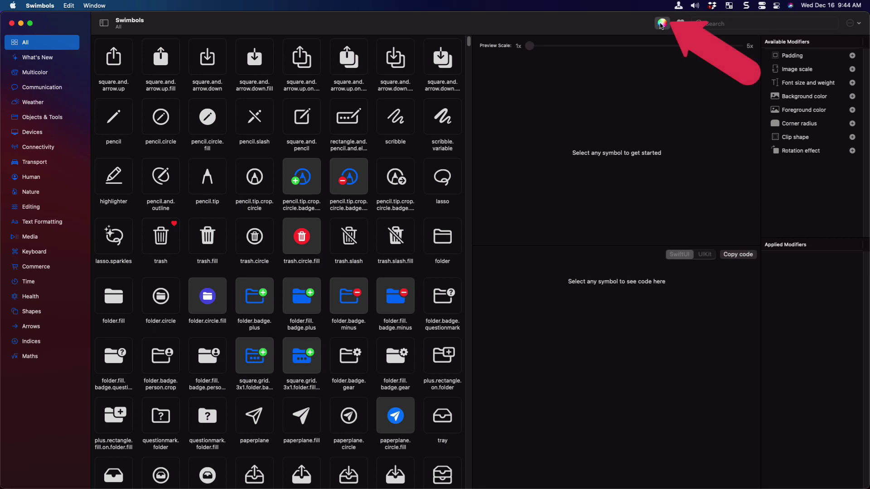
Toggle monochrome and favourites-only views, ending with all symbols shown in multicolour
{"action": "left_click", "coordinate": [661, 25]}
{"action": "left_click", "coordinate": [661, 24]}
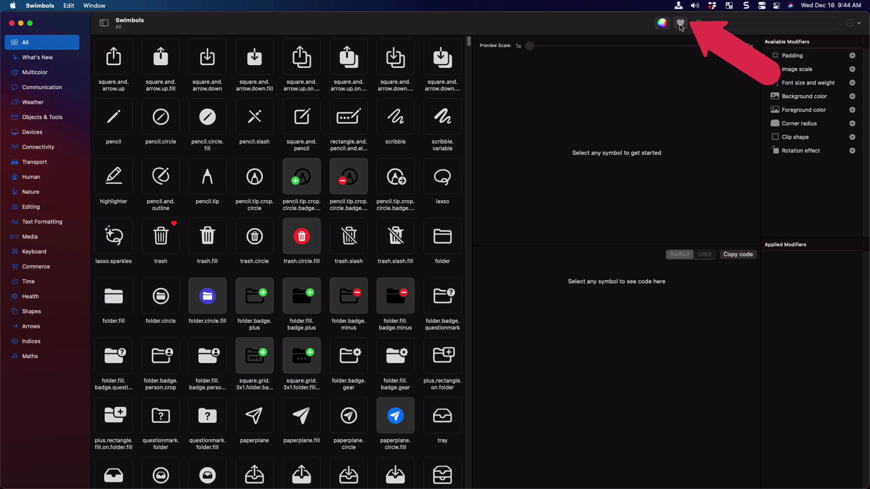
{"action": "left_click", "coordinate": [680, 23]}
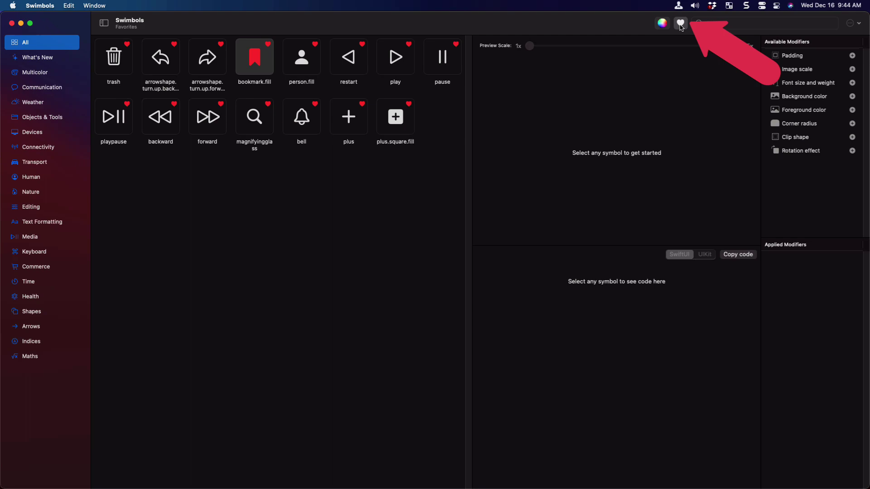
{"action": "left_click", "coordinate": [680, 24]}
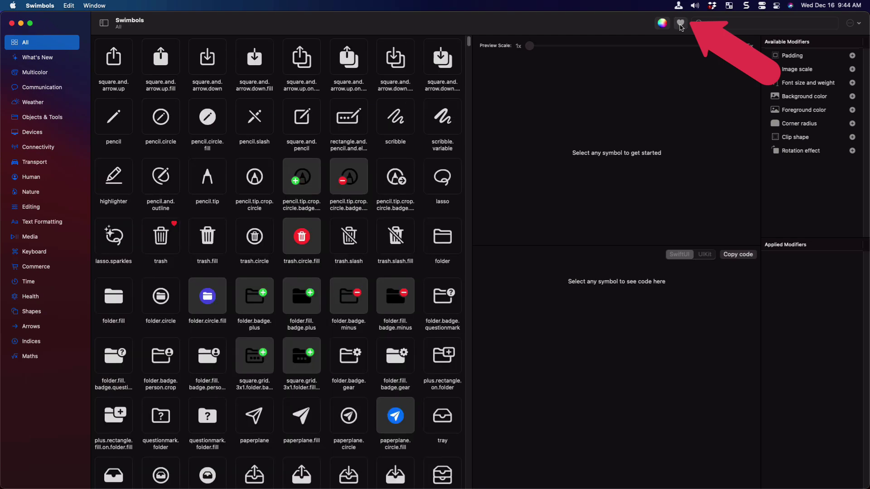
Select cloud.drizzle.fill under Weather and view its UIKit code, then return to SwiftUI
{"action": "left_click", "coordinate": [68, 102]}
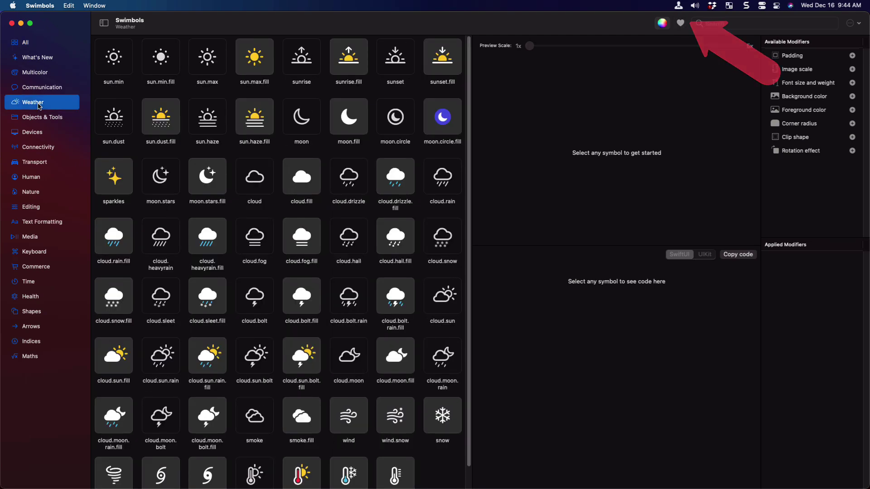
{"action": "left_click", "coordinate": [394, 184]}
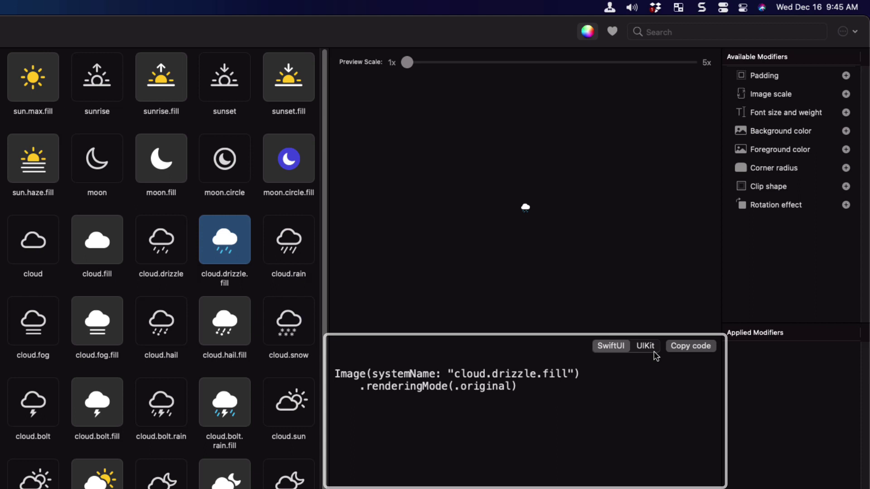
{"action": "left_click", "coordinate": [646, 347]}
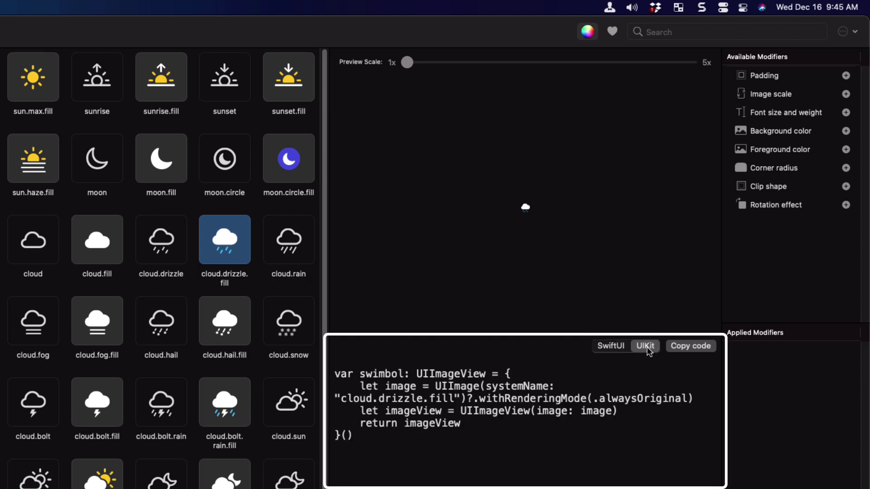
{"action": "left_click", "coordinate": [611, 346]}
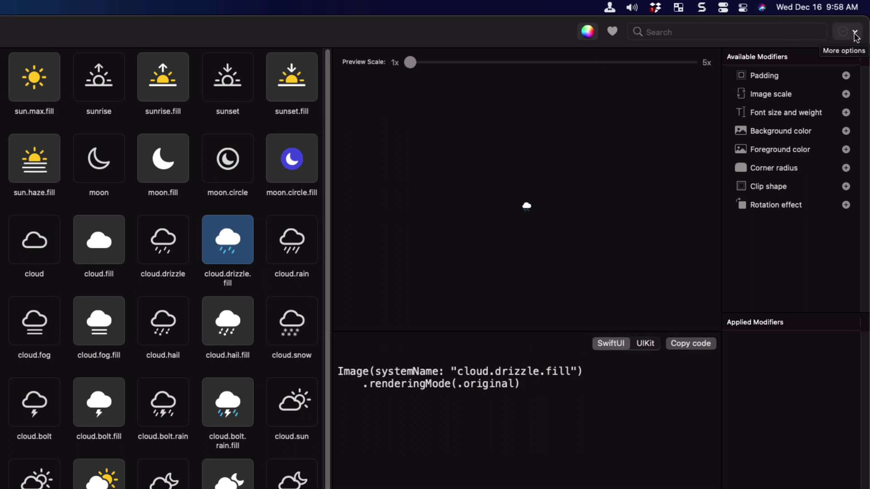
Use the gray preview background for multicolour symbols only and enlarge the cloud preview
{"action": "left_click", "coordinate": [855, 35]}
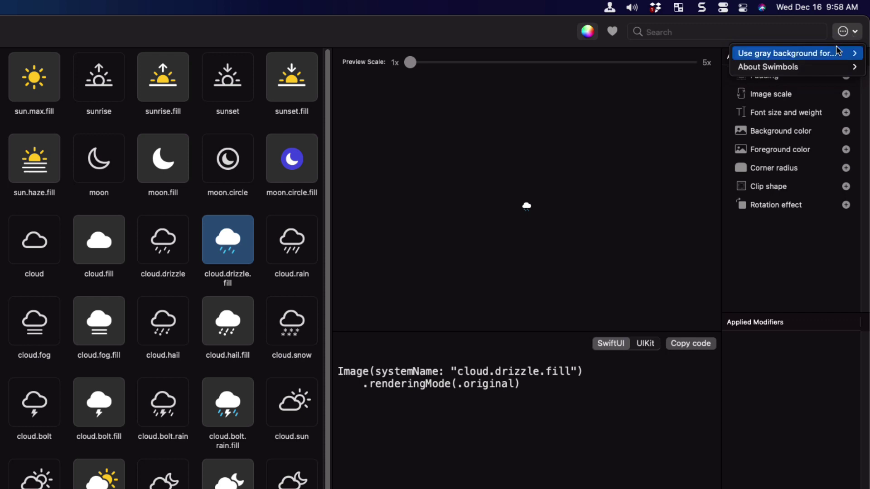
{"action": "mouse_move", "coordinate": [836, 51]}
{"action": "left_click", "coordinate": [693, 68]}
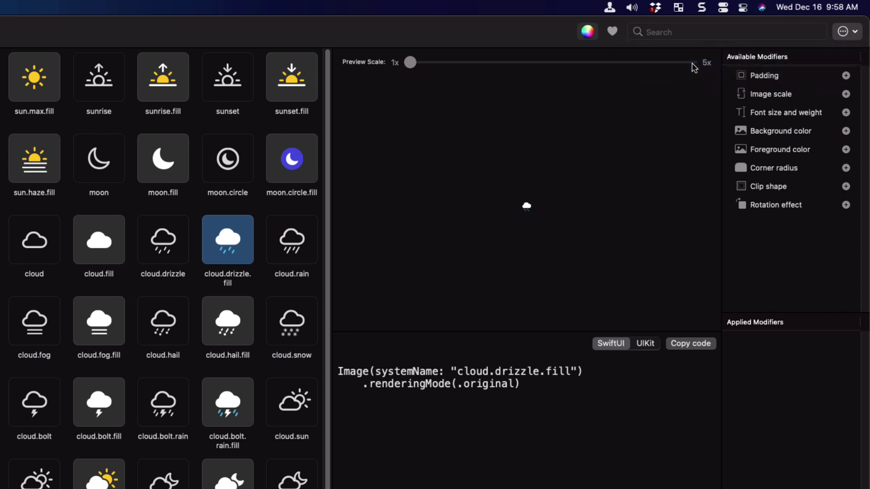
{"action": "left_click_drag", "start_coordinate": [406, 62], "coordinate": [653, 59]}
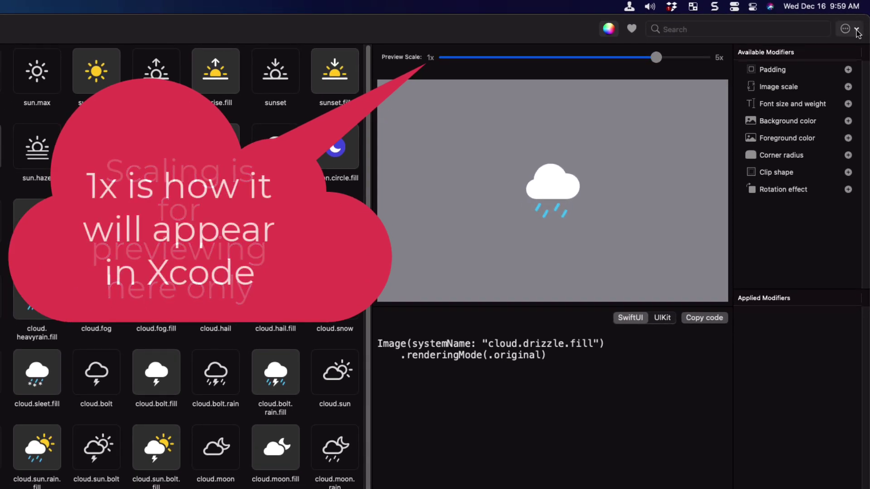
Turn off the gray preview background and select the folder symbol
{"action": "left_click", "coordinate": [856, 30]}
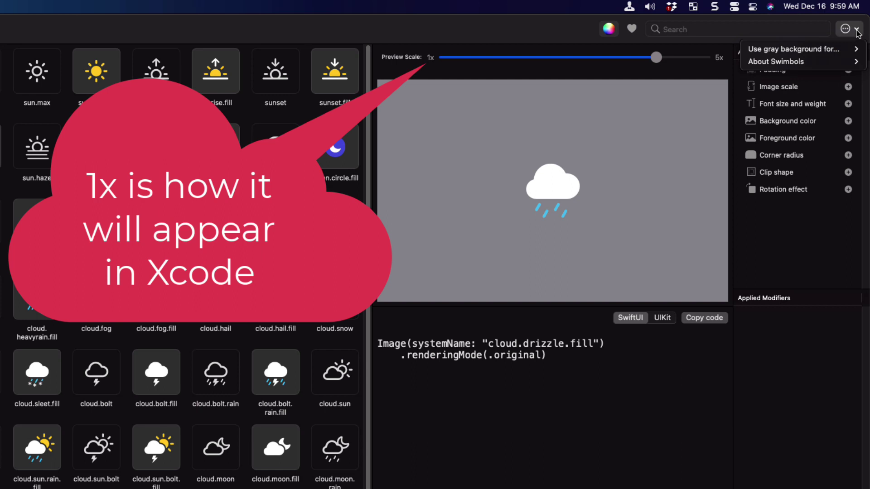
{"action": "mouse_move", "coordinate": [792, 49]}
{"action": "left_click", "coordinate": [694, 75]}
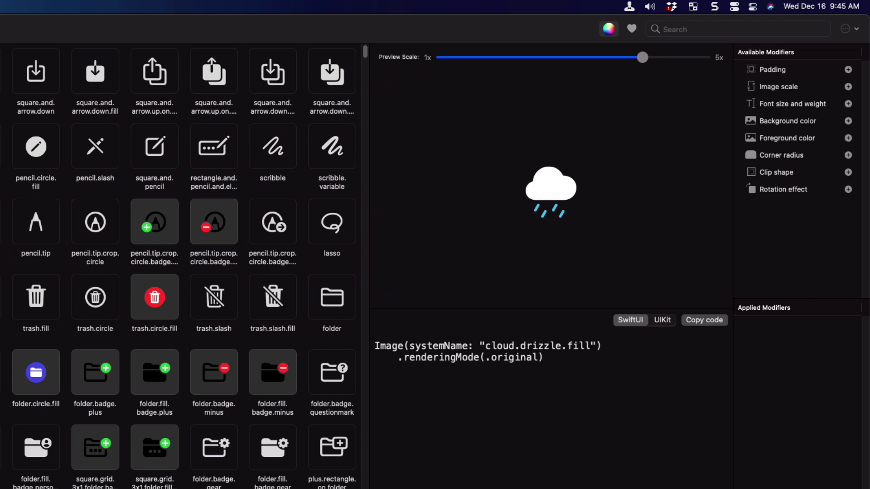
{"action": "left_click", "coordinate": [339, 302]}
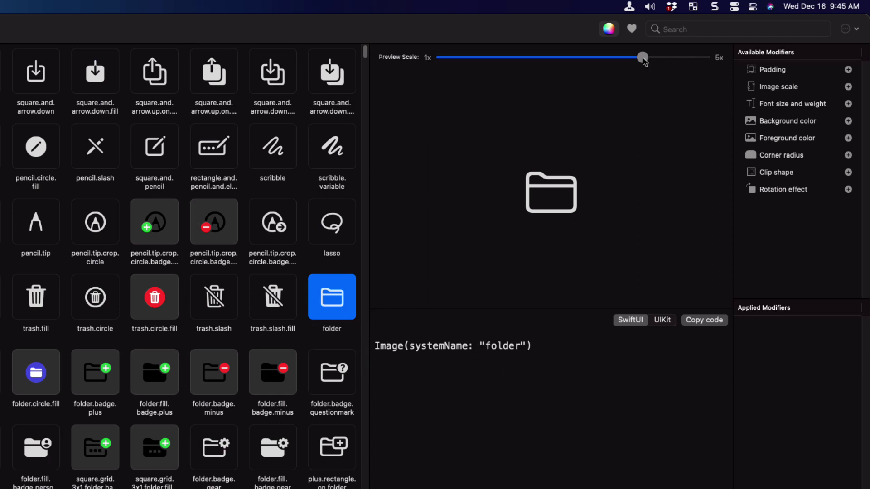
Add a font modifier with size 20 and semibold weight, resizing the preview scale around it
{"action": "left_click_drag", "start_coordinate": [642, 58], "coordinate": [419, 64]}
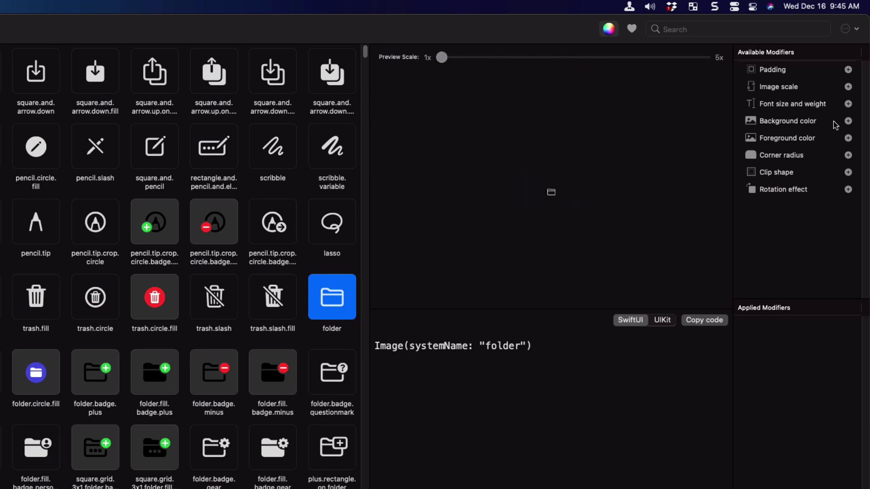
{"action": "left_click", "coordinate": [801, 107]}
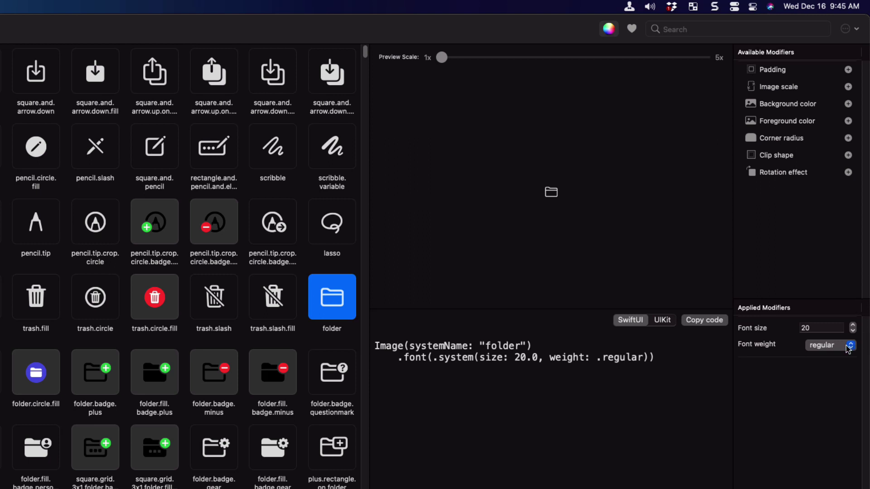
{"action": "left_click", "coordinate": [853, 325]}
{"action": "left_click", "coordinate": [852, 325]}
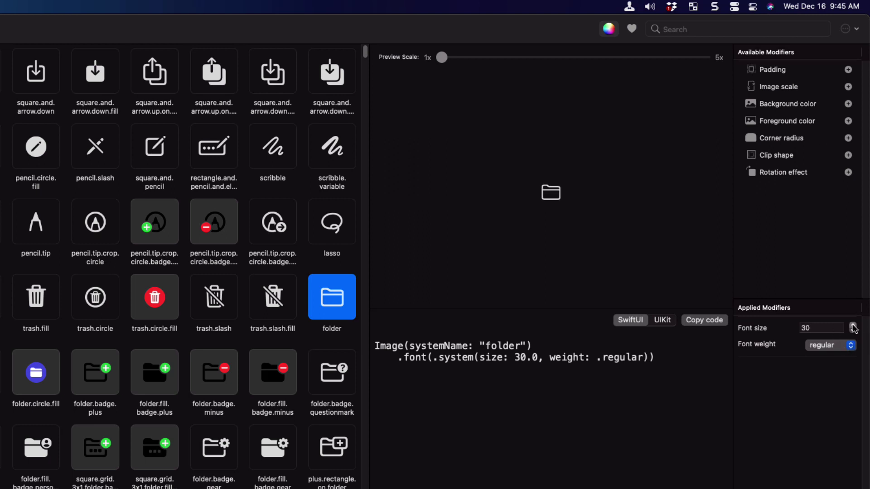
{"action": "left_click", "coordinate": [852, 331]}
{"action": "left_click", "coordinate": [852, 331]}
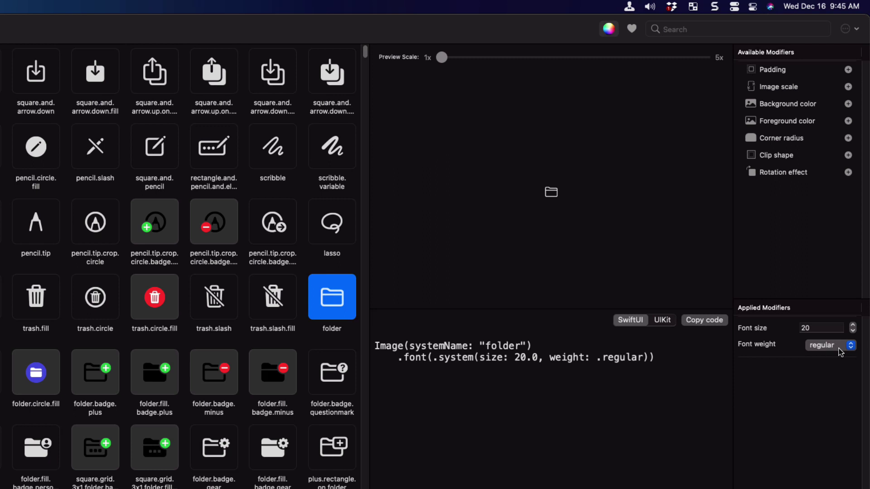
{"action": "left_click", "coordinate": [840, 347]}
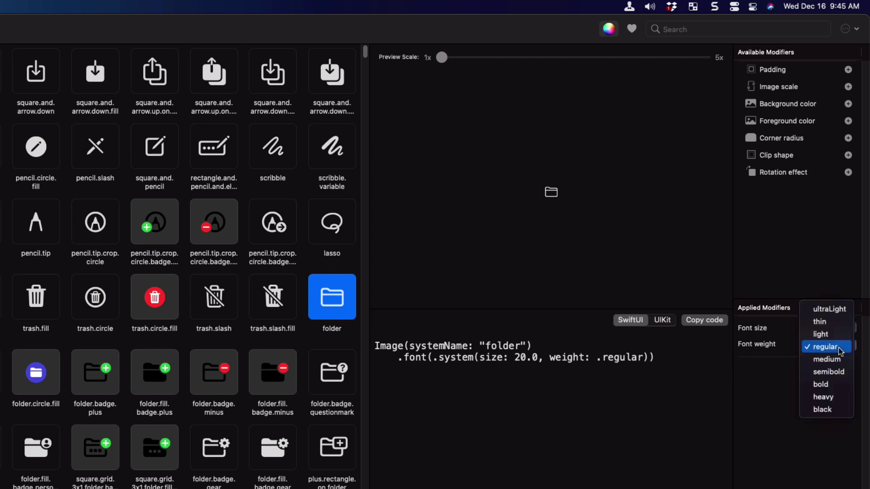
{"action": "left_click", "coordinate": [844, 372]}
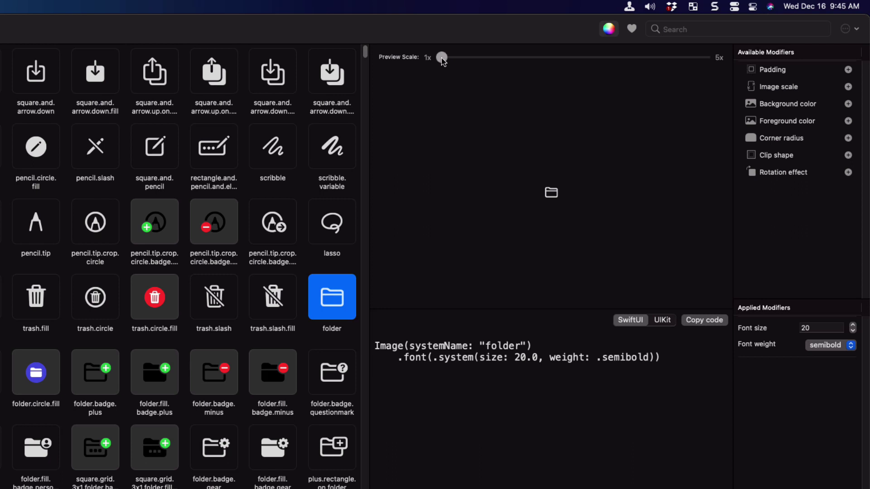
{"action": "left_click_drag", "start_coordinate": [441, 58], "coordinate": [528, 62]}
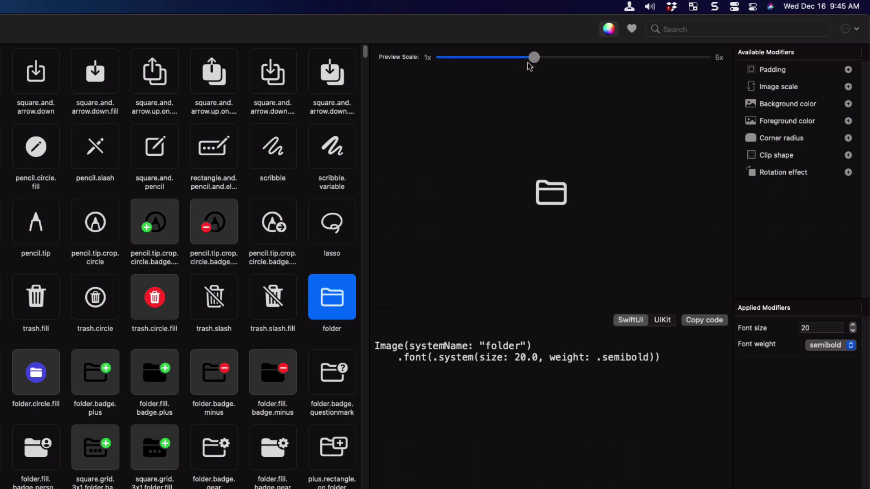
Add a Background color modifier set to red
{"action": "left_click", "coordinate": [800, 104]}
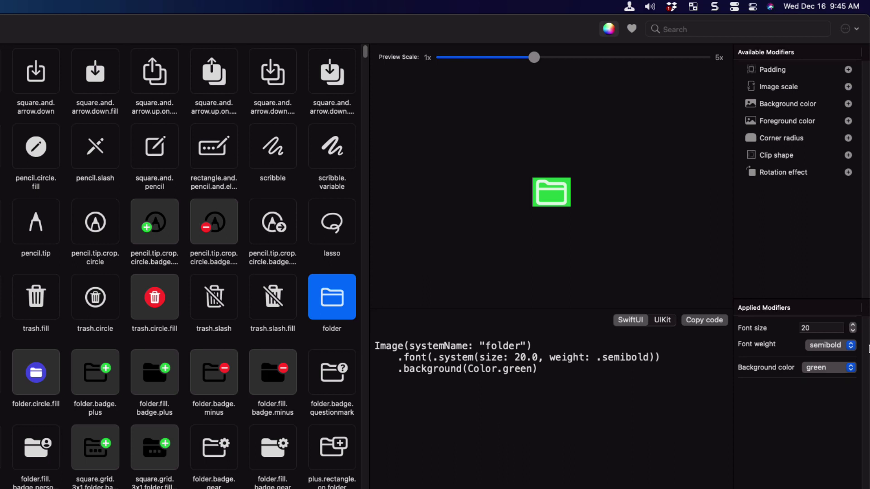
{"action": "left_click", "coordinate": [838, 368]}
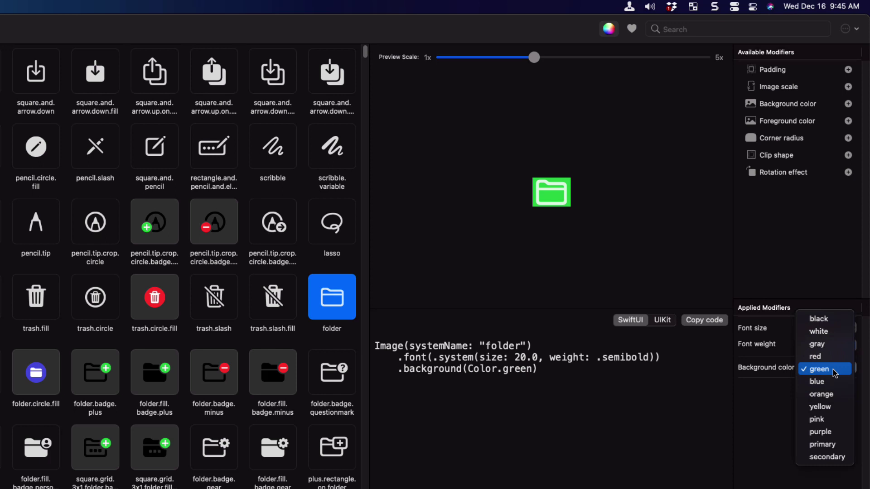
{"action": "left_click", "coordinate": [831, 359]}
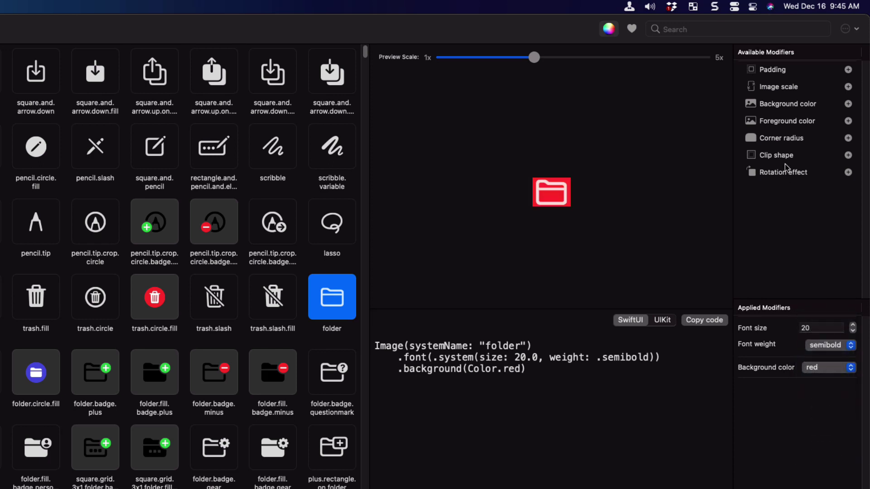
Add a Foreground color modifier set to yellow
{"action": "left_click", "coordinate": [781, 121]}
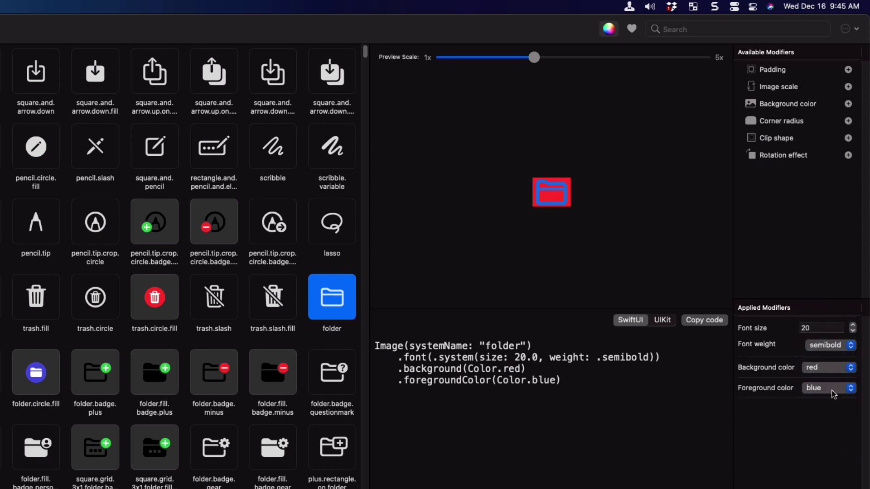
{"action": "left_click", "coordinate": [833, 394]}
{"action": "left_click", "coordinate": [829, 415]}
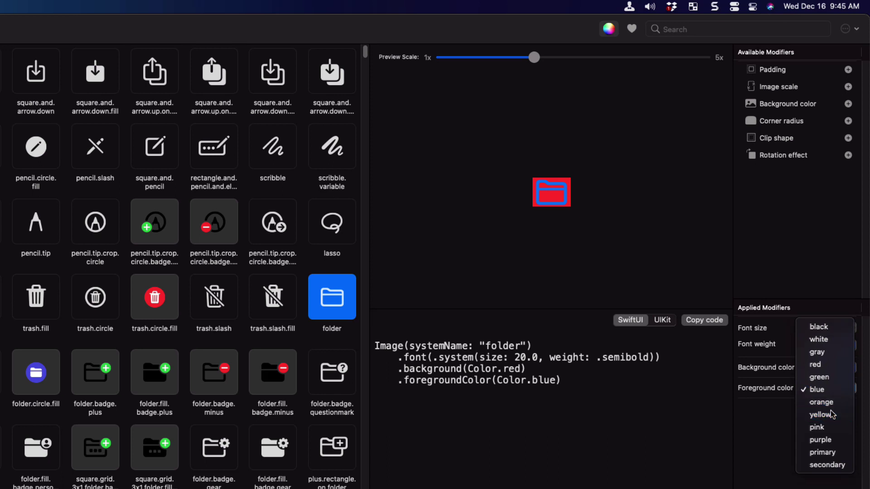
Add 10-point padding and move it to the top of the Applied Modifiers list
{"action": "left_click", "coordinate": [765, 72]}
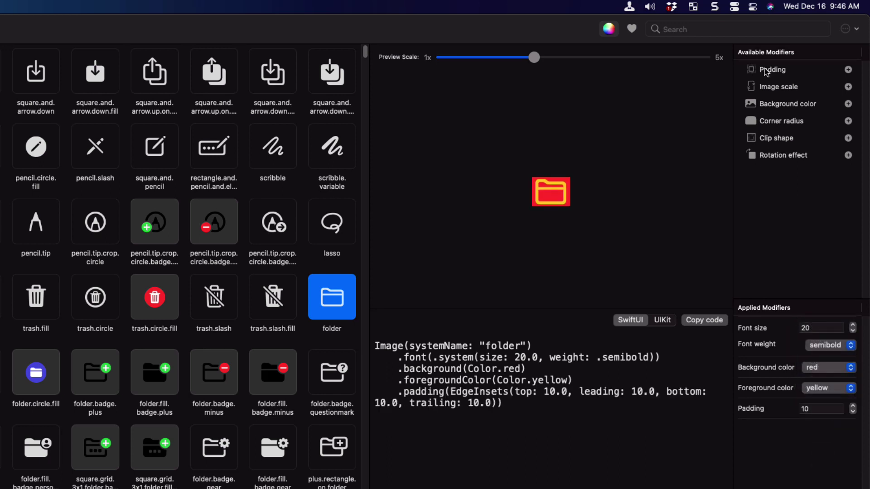
{"action": "right_click", "coordinate": [764, 408]}
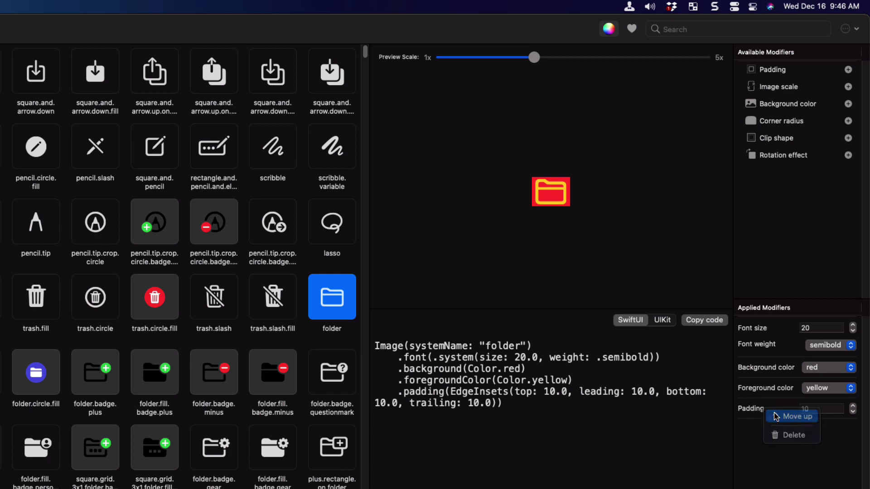
{"action": "left_click", "coordinate": [776, 417]}
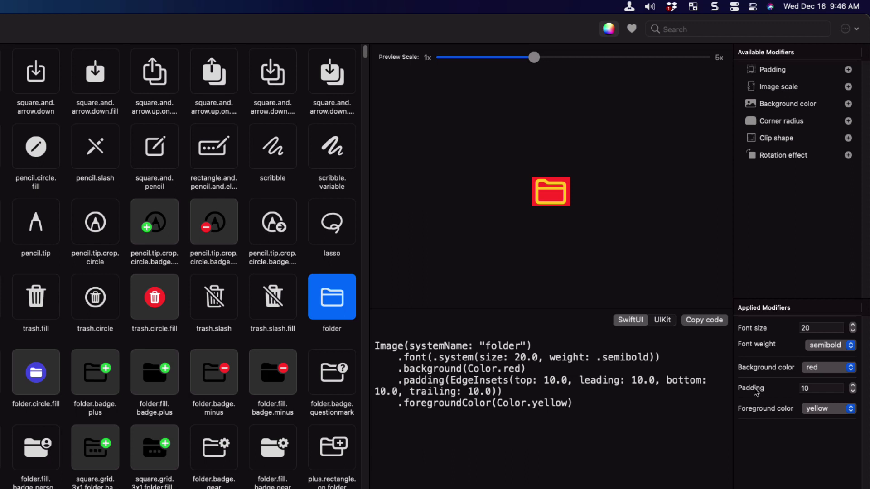
{"action": "left_click_drag", "start_coordinate": [754, 387], "coordinate": [753, 326]}
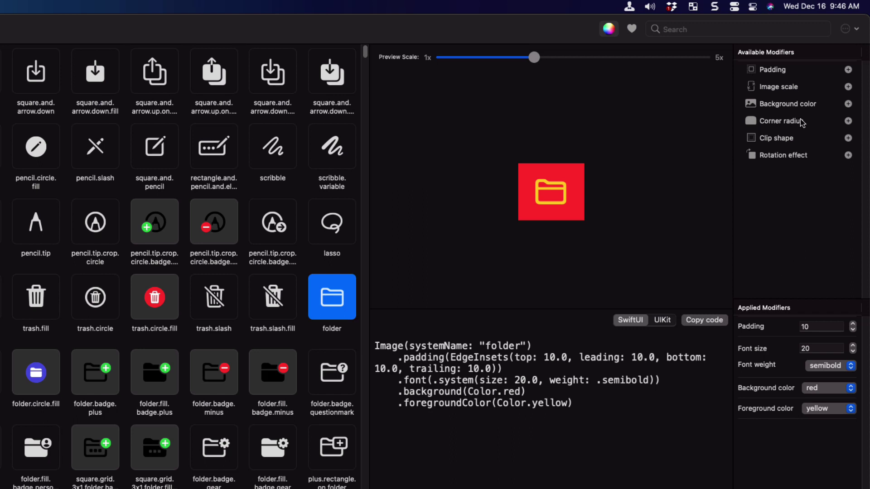
Add corner radius 10 and a rotation effect, changing its angle to -15 degrees
{"action": "left_click", "coordinate": [786, 123]}
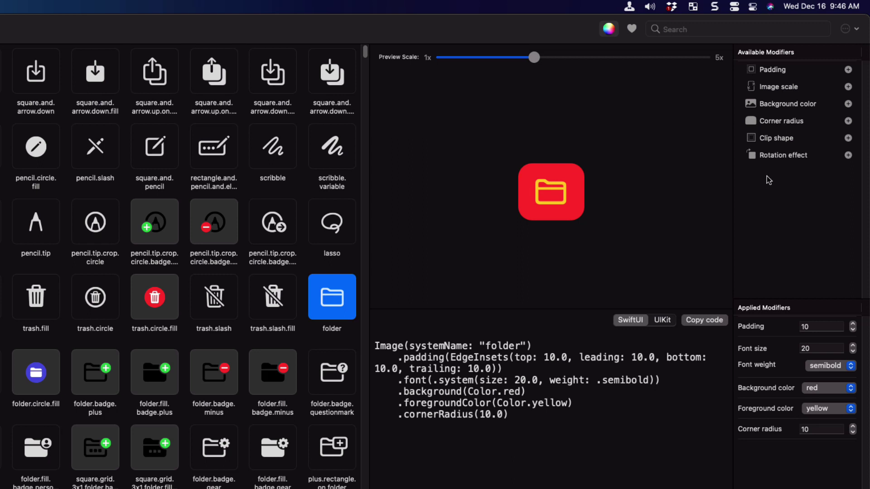
{"action": "left_click", "coordinate": [781, 156]}
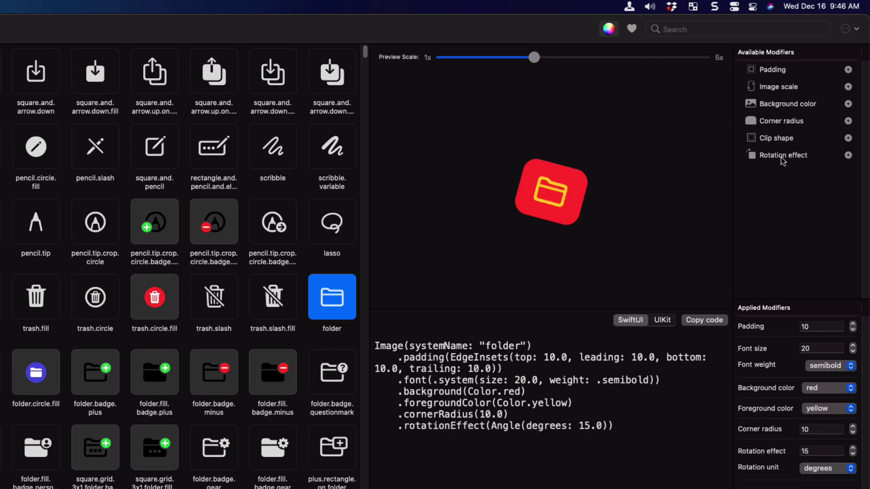
{"action": "left_click", "coordinate": [803, 451]}
{"action": "type", "text": "-"}
{"action": "key", "text": "Return"}
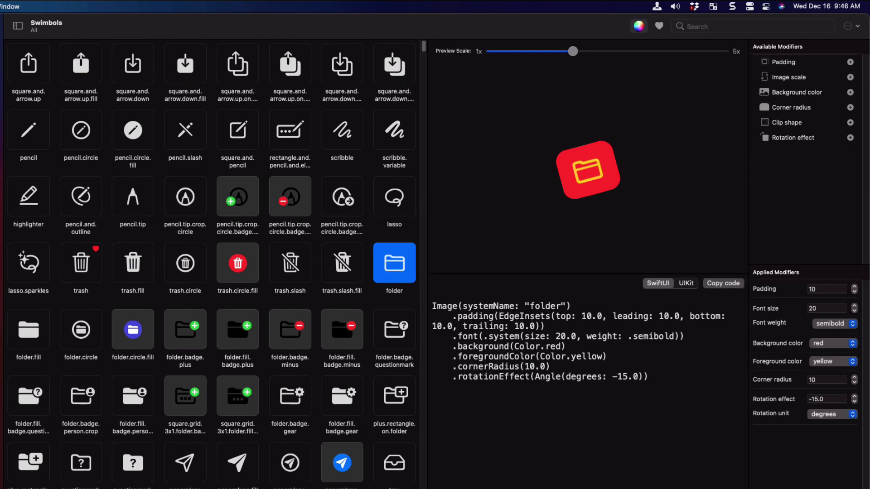
Preview the styling on folder.fill, folder.fill.badge.questionmark and finally folder.circle
{"action": "left_click", "coordinate": [30, 338]}
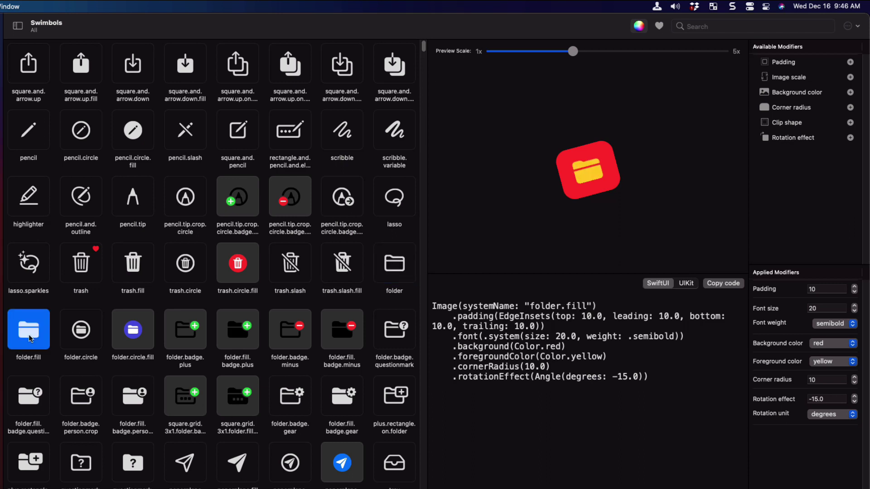
{"action": "left_click", "coordinate": [25, 401]}
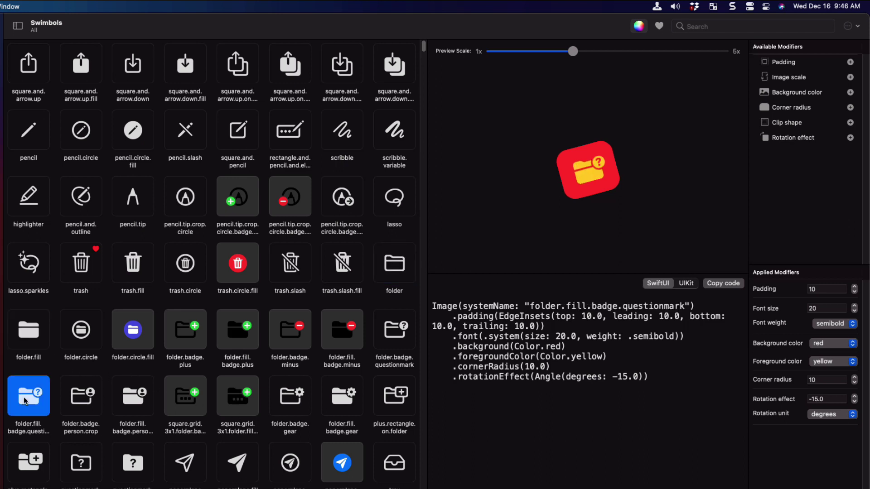
{"action": "left_click", "coordinate": [78, 336]}
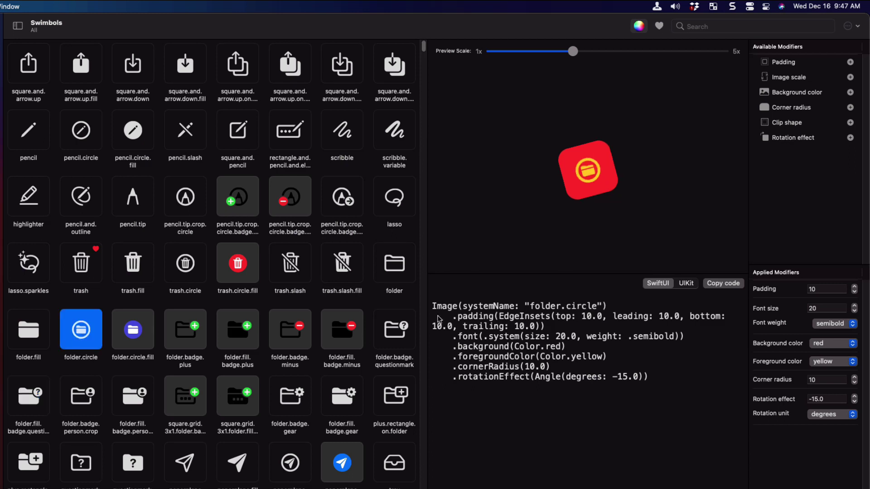
Reselect the plain folder symbol, copy its generated code, and compare the UIKit and SwiftUI versions
{"action": "left_click", "coordinate": [389, 266]}
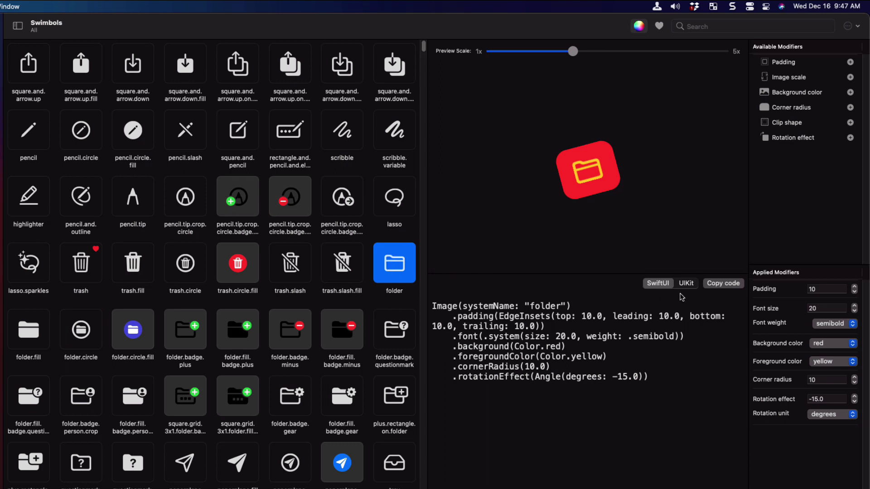
{"action": "left_click", "coordinate": [726, 286]}
{"action": "left_click", "coordinate": [686, 285]}
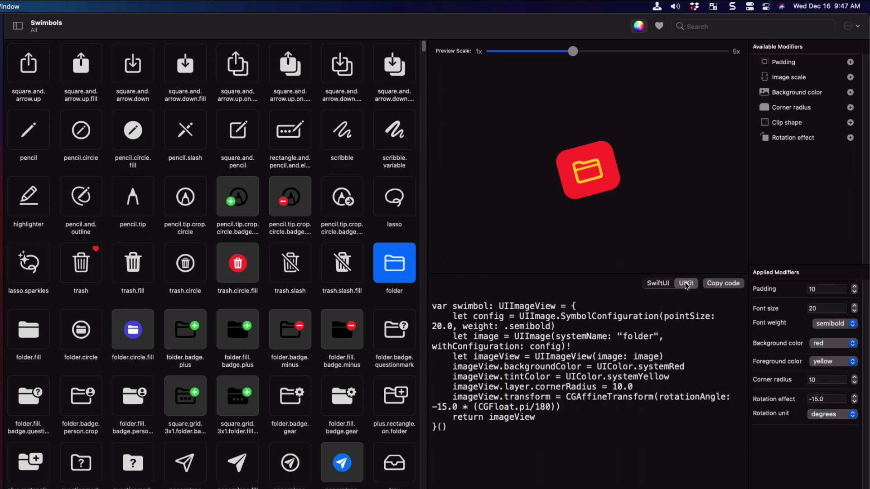
{"action": "left_click", "coordinate": [657, 283]}
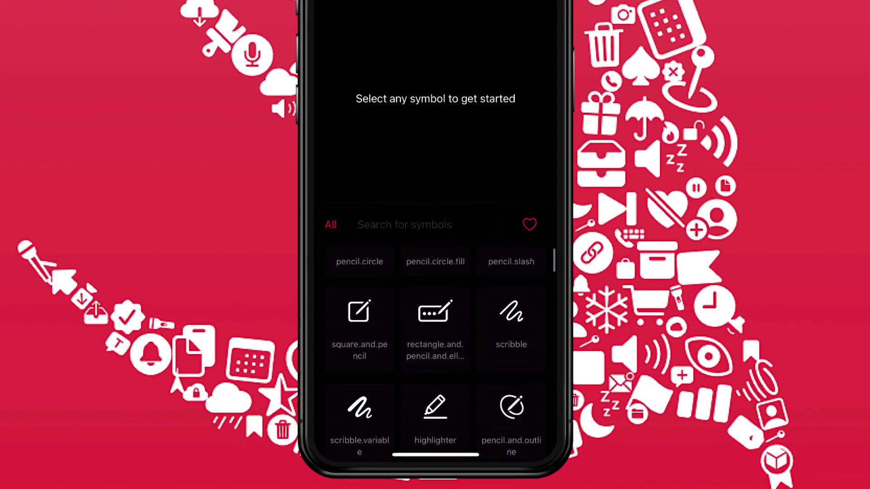
Search the symbol library for 'Folder'
{"action": "left_click", "coordinate": [404, 225]}
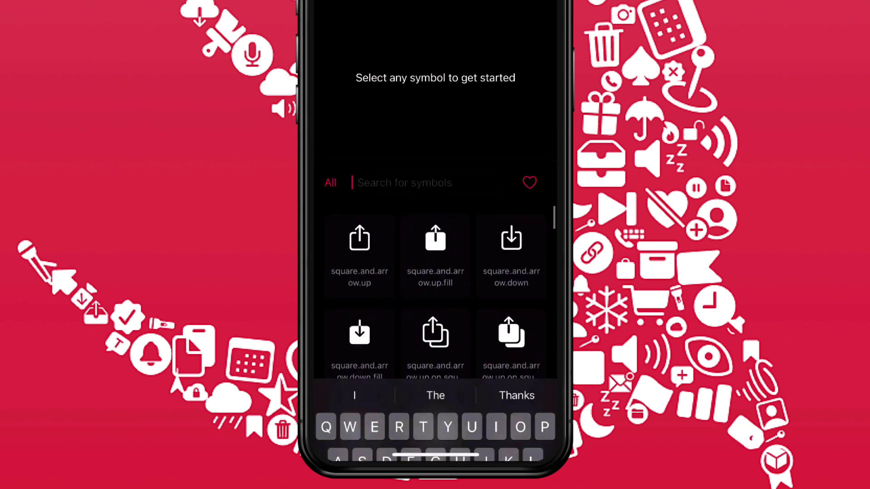
{"action": "type", "text": "Fol"}
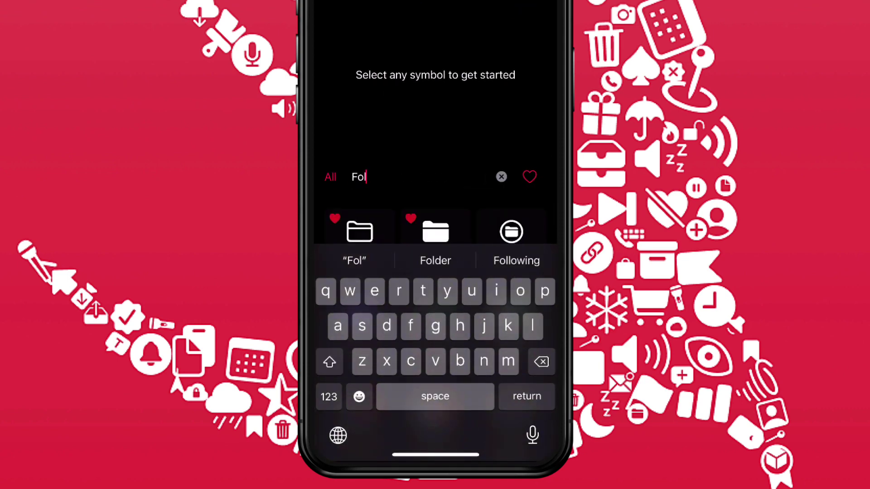
{"action": "type", "text": "der"}
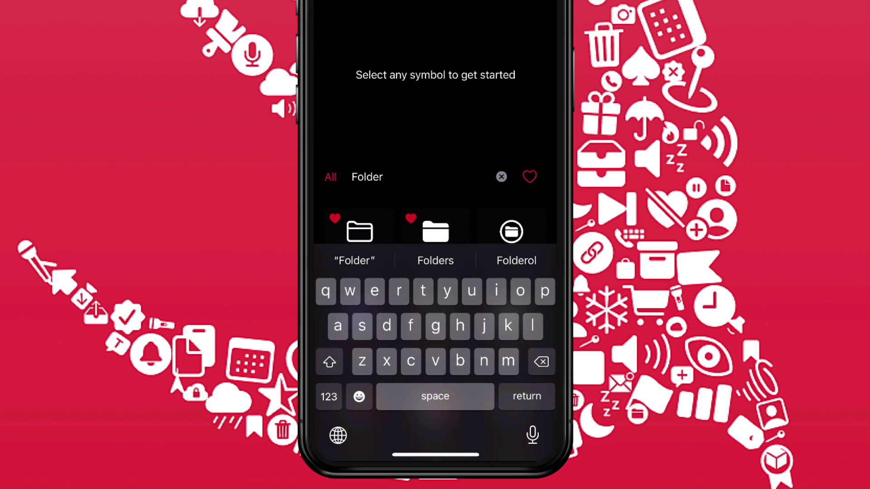
{"action": "key", "text": "Return"}
Remove folder.fill from favourites and then add it back
{"action": "left_click", "coordinate": [439, 283]}
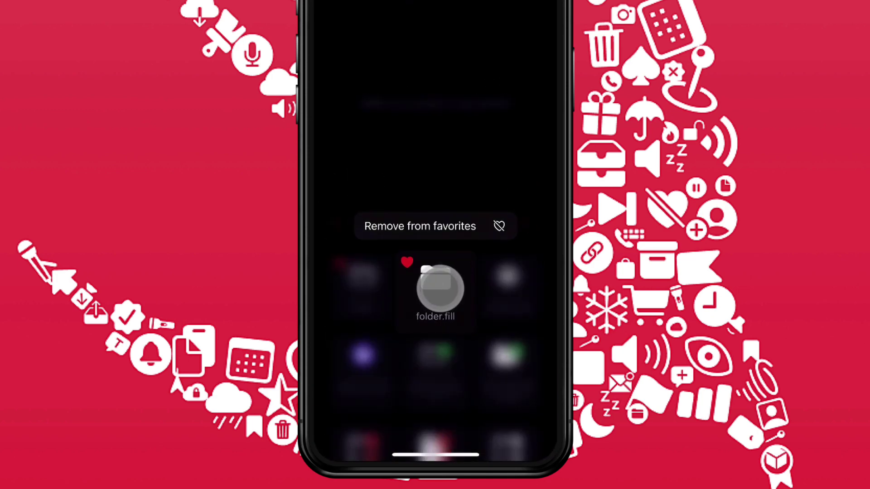
{"action": "left_click", "coordinate": [433, 280]}
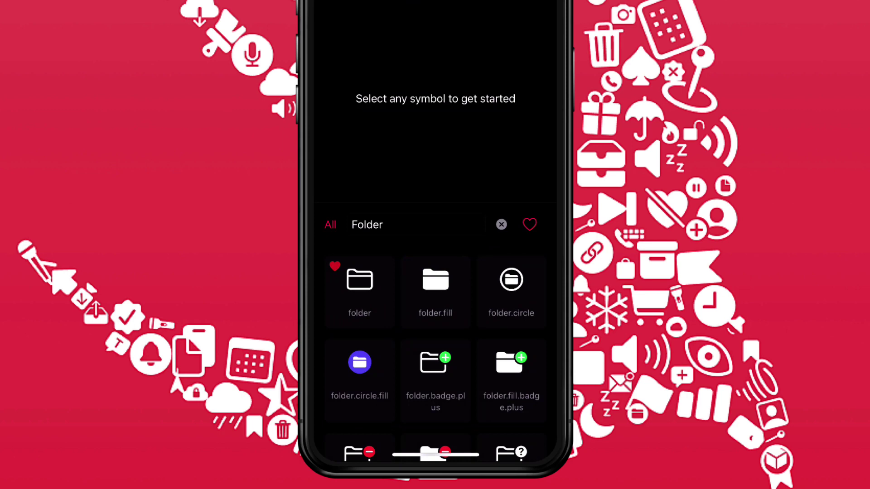
{"action": "left_click", "coordinate": [436, 280]}
{"action": "left_click", "coordinate": [399, 225]}
Select the plain folder symbol and add a font size 20, semibold weight modifier
{"action": "left_click", "coordinate": [359, 278]}
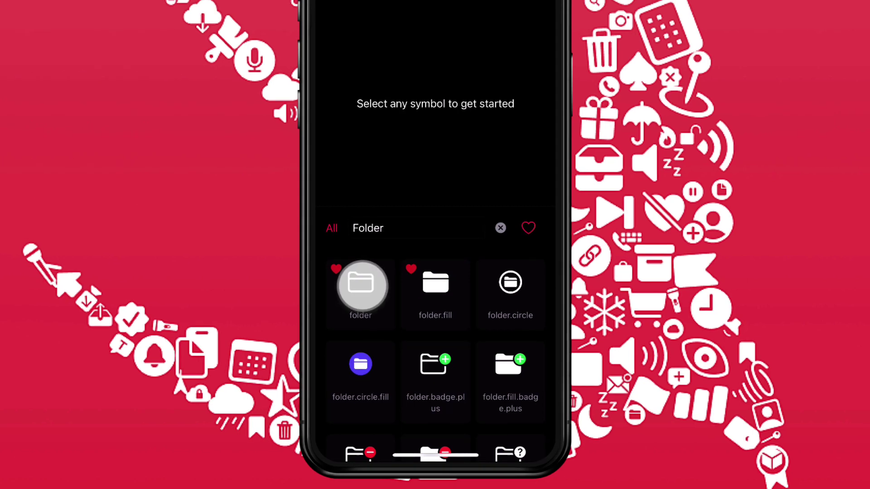
{"action": "left_click_drag", "start_coordinate": [412, 15], "coordinate": [449, 16]}
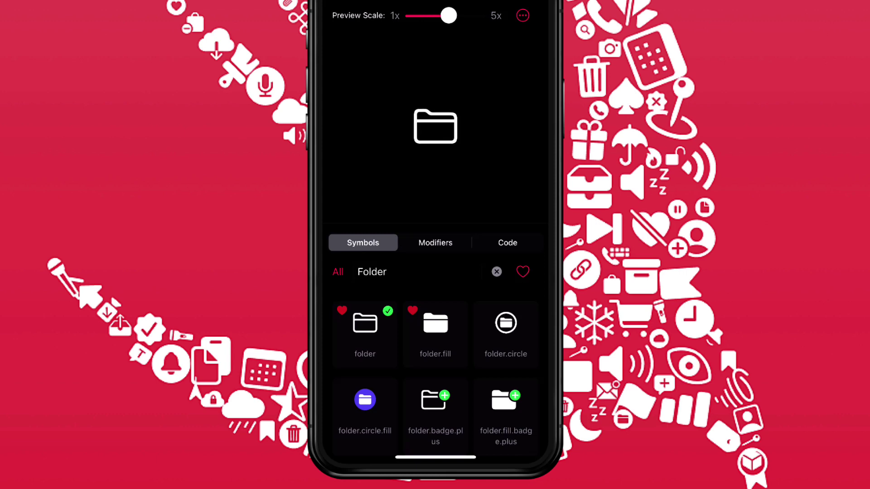
{"action": "left_click", "coordinate": [432, 245]}
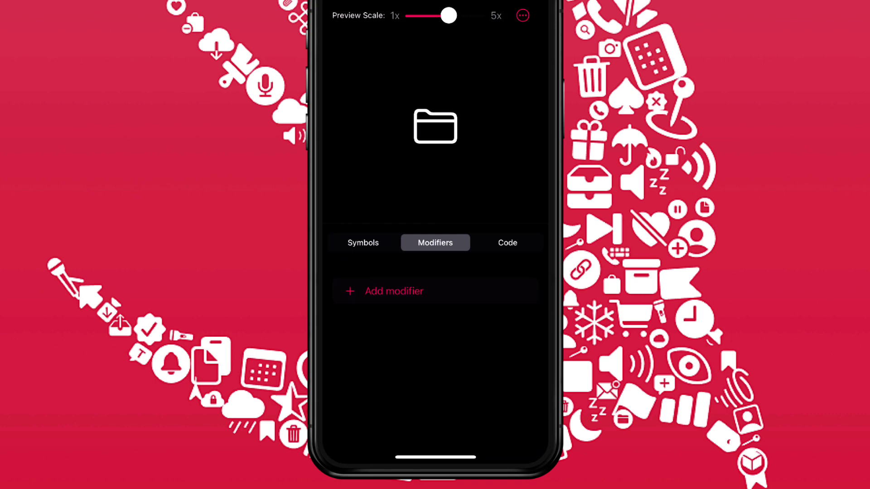
{"action": "left_click", "coordinate": [396, 292]}
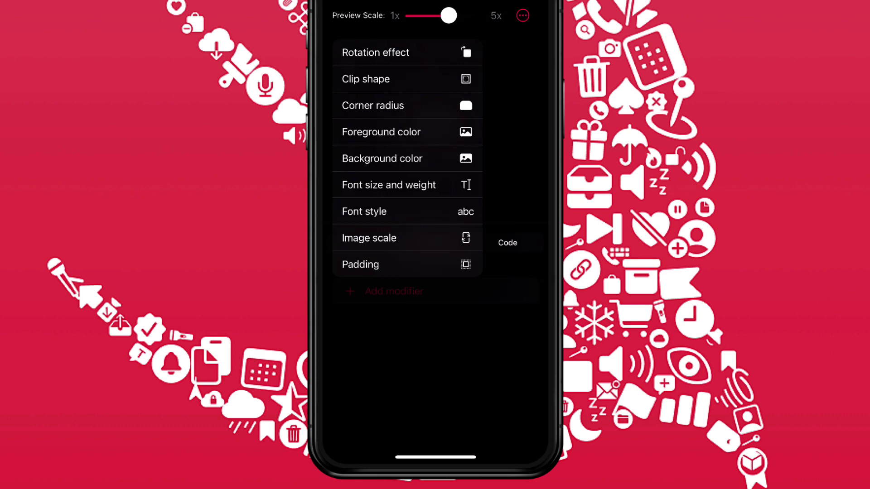
{"action": "left_click", "coordinate": [402, 185]}
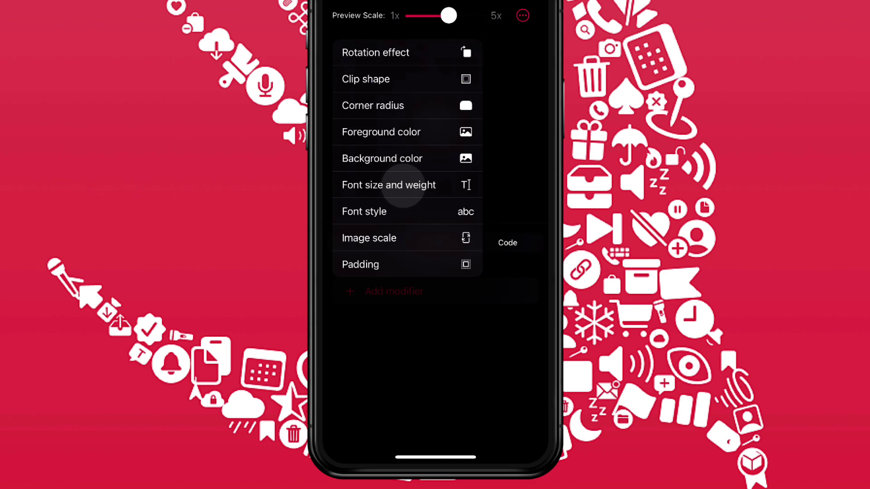
{"action": "left_click", "coordinate": [513, 328]}
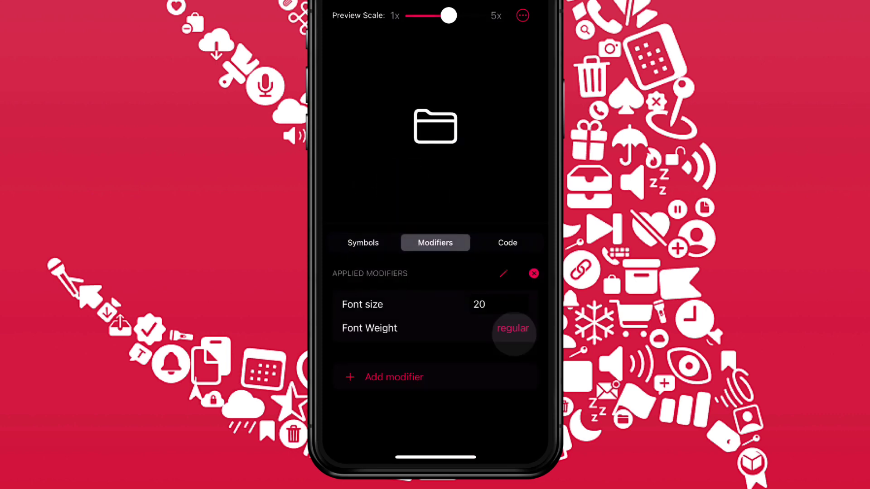
{"action": "left_click", "coordinate": [439, 168]}
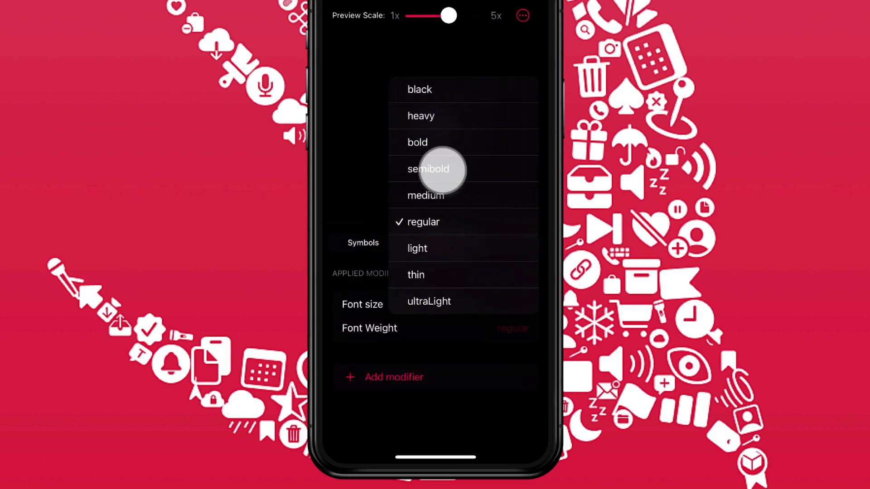
{"action": "mouse_move", "coordinate": [448, 16]}
{"action": "left_mouse_down"}
{"action": "mouse_move", "coordinate": [411, 15]}
{"action": "mouse_move", "coordinate": [451, 16]}
{"action": "left_mouse_up"}
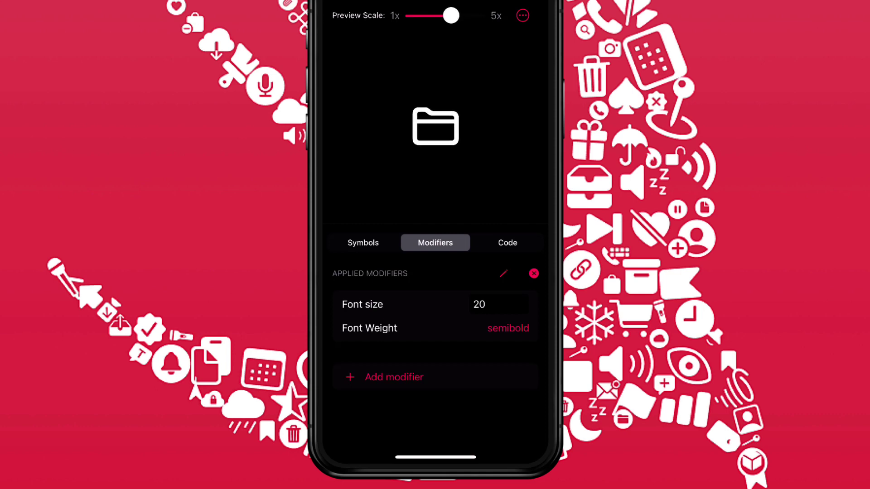
Add a background colour modifier and set it to red
{"action": "left_click", "coordinate": [394, 376]}
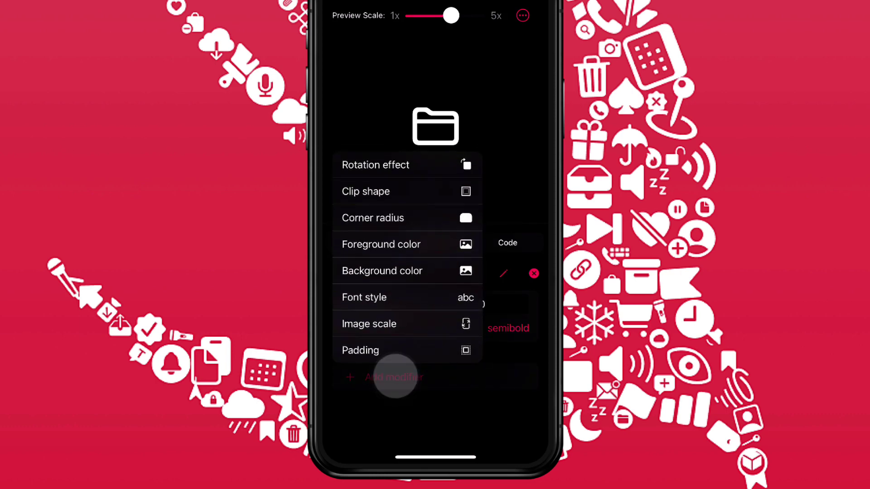
{"action": "left_click", "coordinate": [380, 271]}
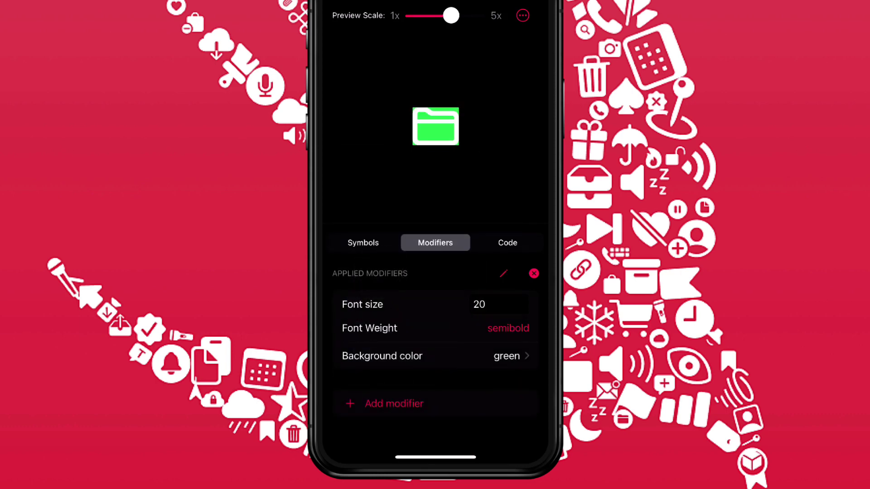
{"action": "left_click", "coordinate": [507, 356]}
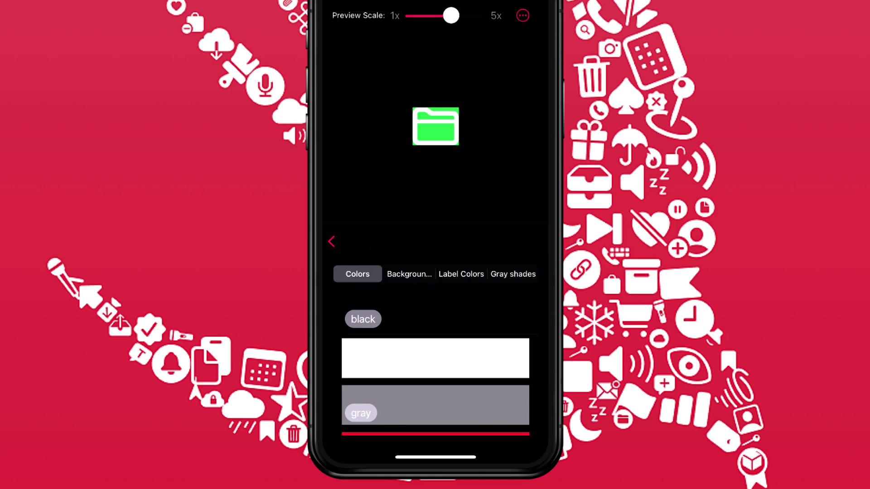
{"action": "left_click", "coordinate": [430, 304]}
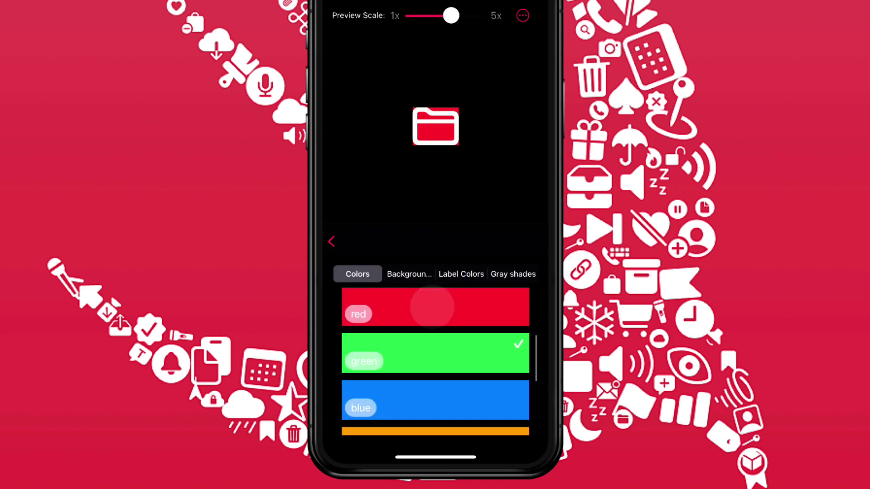
{"action": "left_click", "coordinate": [388, 403]}
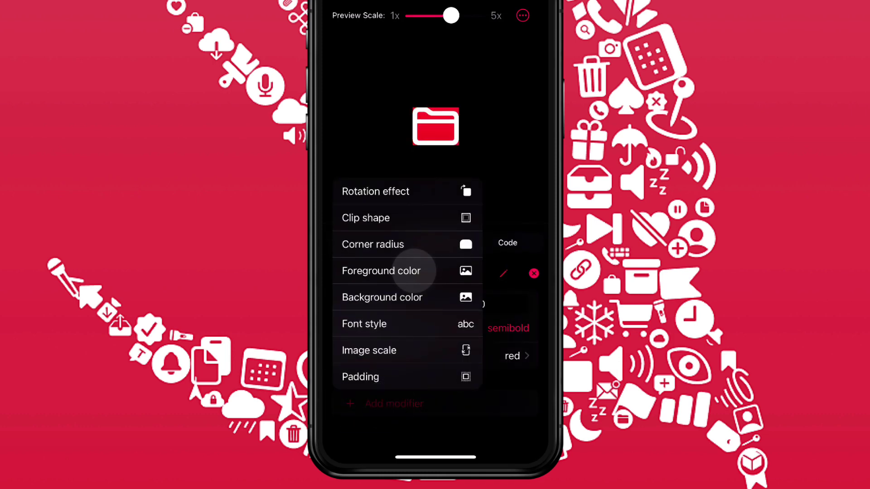
Add a yellow foreground colour and 10-point padding to the folder
{"action": "left_click", "coordinate": [412, 271]}
{"action": "scroll", "coordinate": [435, 363], "scroll_direction": "down", "scroll_amount": 6}
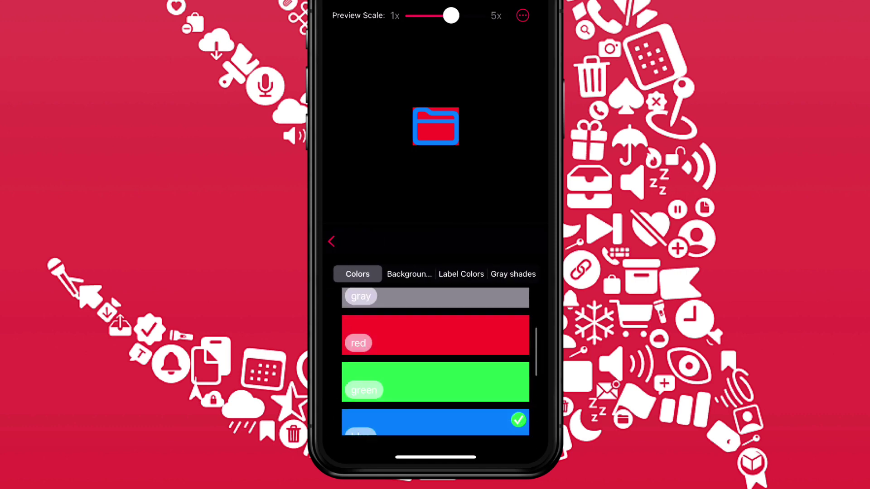
{"action": "left_click", "coordinate": [476, 390]}
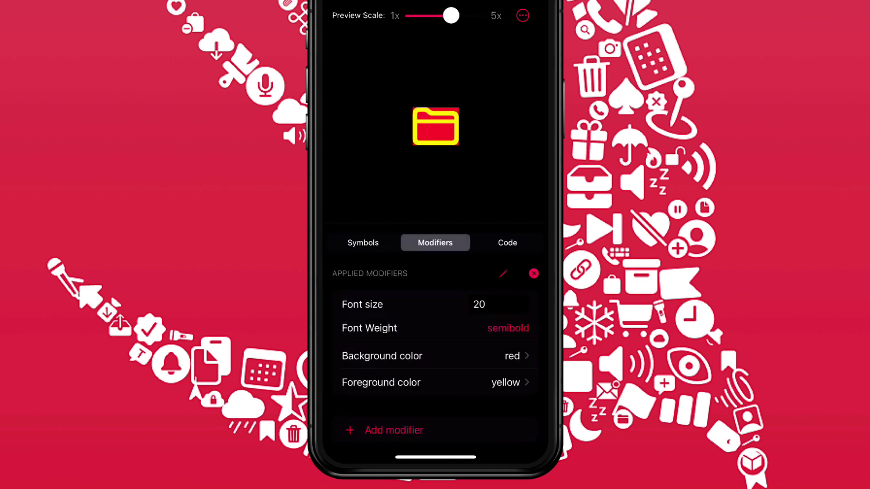
{"action": "left_click", "coordinate": [396, 430]}
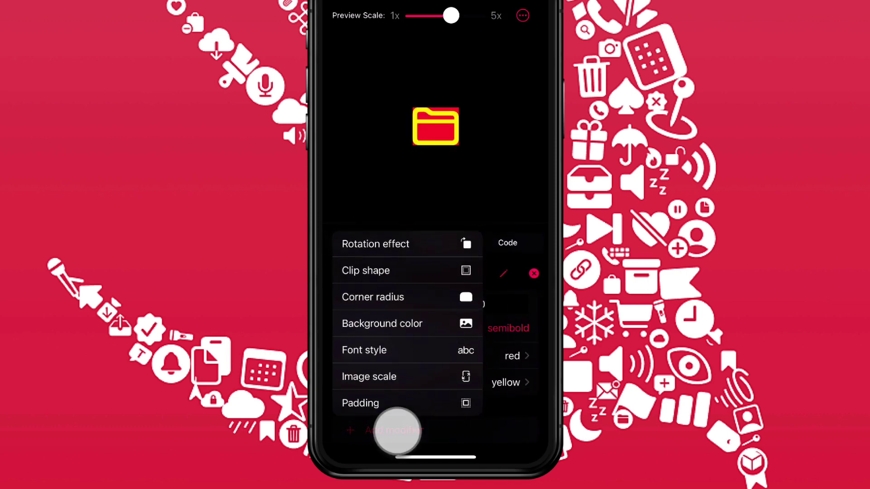
{"action": "left_click", "coordinate": [462, 401]}
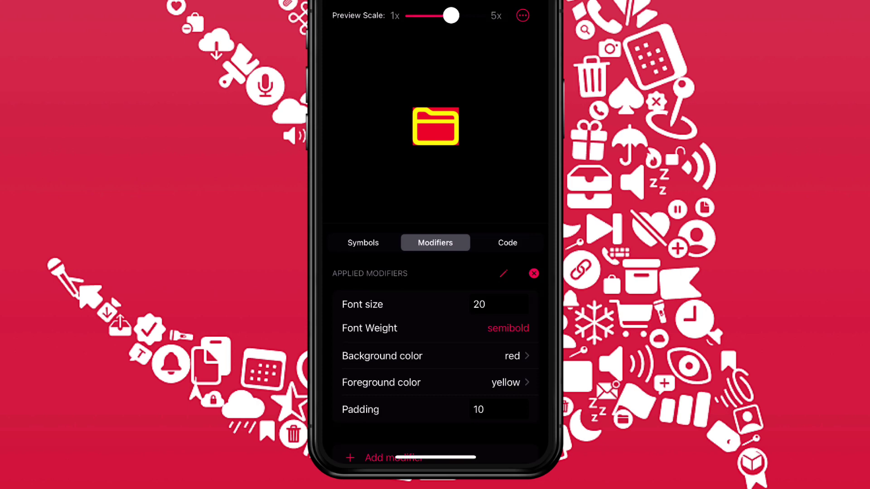
Move the Padding modifier to the top of the modifier order
{"action": "left_click", "coordinate": [503, 273]}
{"action": "left_click_drag", "start_coordinate": [520, 409], "coordinate": [521, 304]}
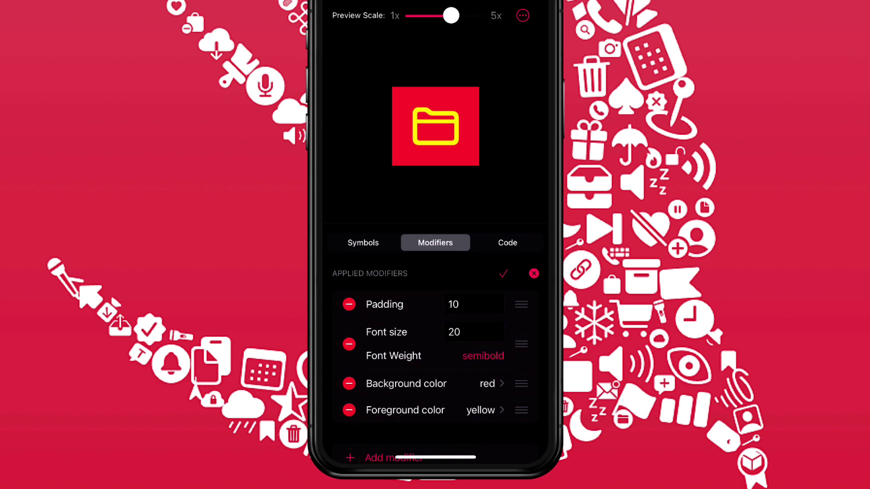
{"action": "left_click", "coordinate": [503, 273]}
{"action": "scroll", "coordinate": [435, 344], "scroll_direction": "down", "scroll_amount": 2}
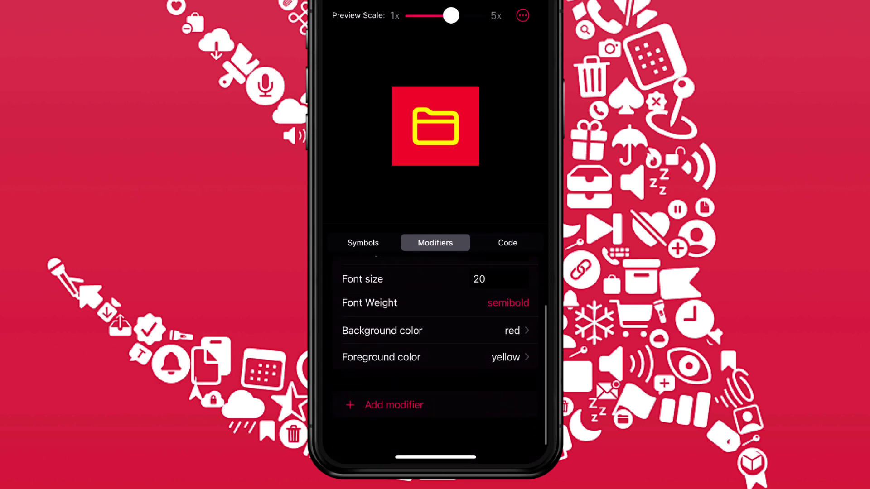
{"action": "left_click", "coordinate": [399, 408]}
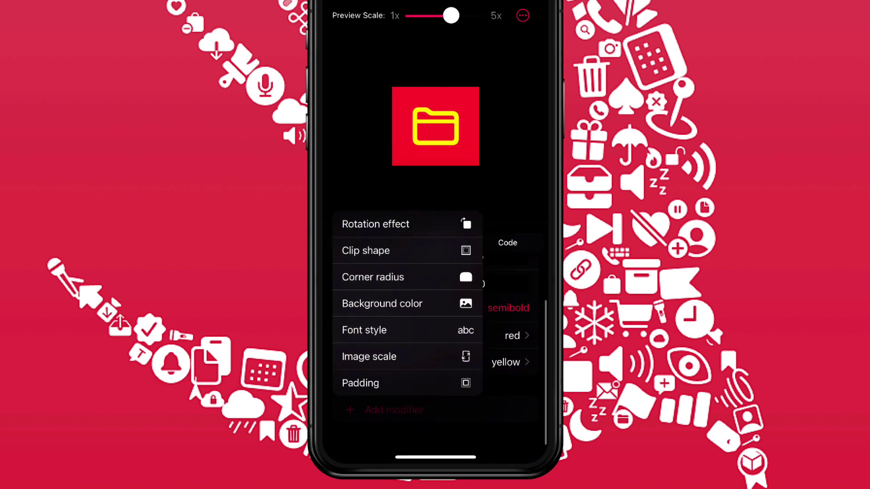
Add a corner radius of 10 and a rotation modifier to the folder
{"action": "left_click", "coordinate": [435, 277]}
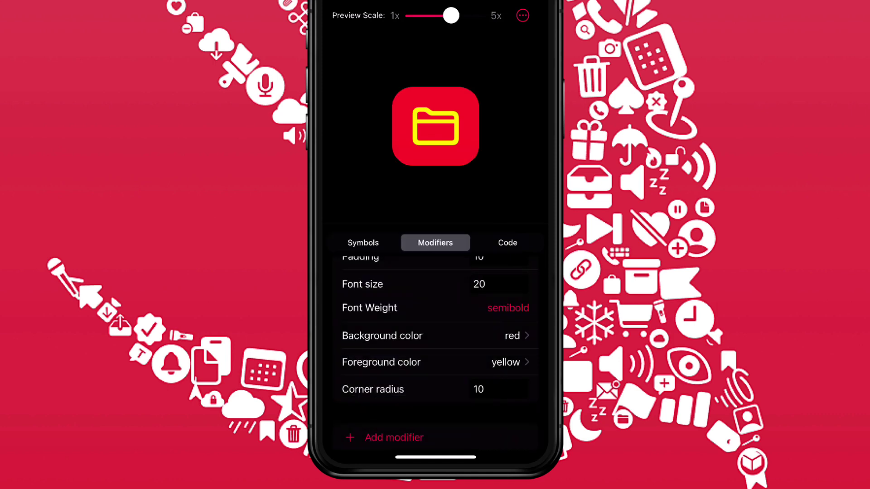
{"action": "left_click", "coordinate": [372, 438]}
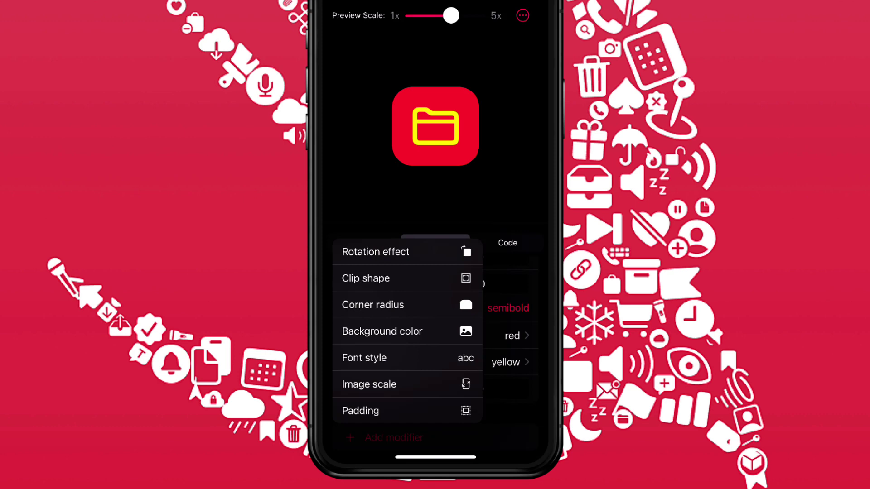
{"action": "left_click", "coordinate": [385, 250]}
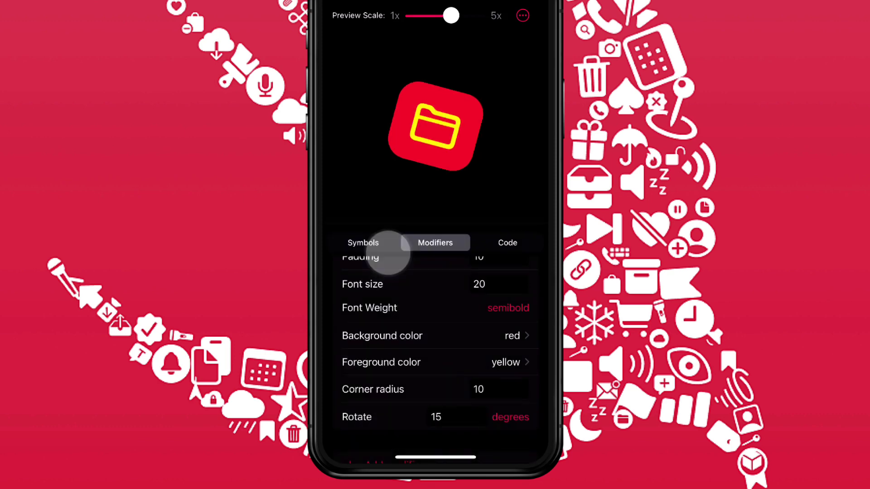
Change the rotation to -15 degrees and show the generated SwiftUI code
{"action": "left_click", "coordinate": [442, 417]}
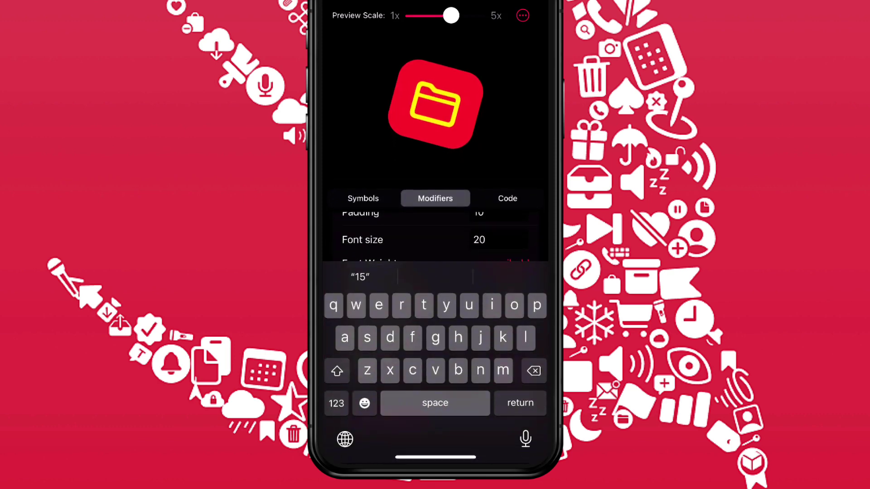
{"action": "key", "text": "BackSpace"}
{"action": "key", "text": "BackSpace"}
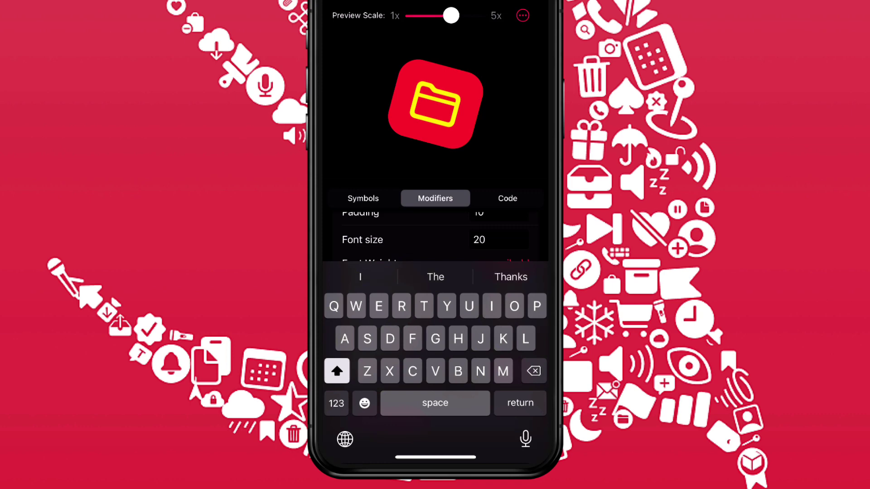
{"action": "left_click", "coordinate": [336, 403]}
{"action": "type", "text": "-15"}
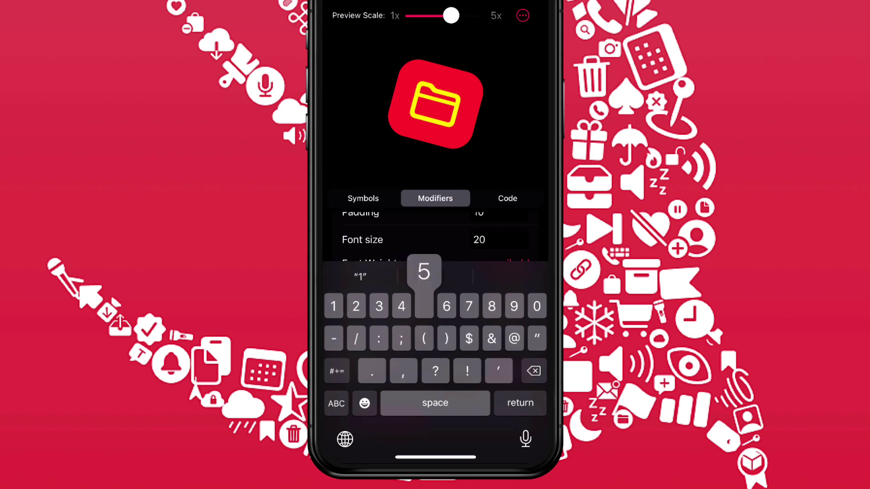
{"action": "key", "text": "Return"}
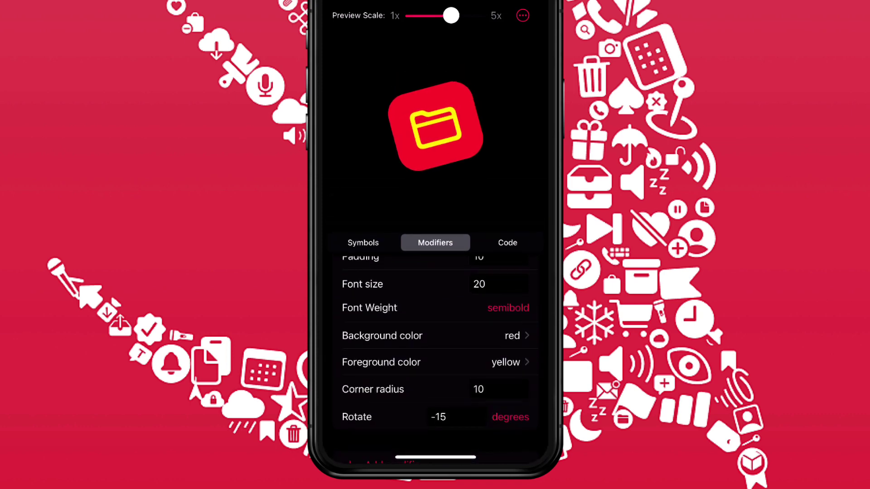
{"action": "left_click", "coordinate": [506, 243]}
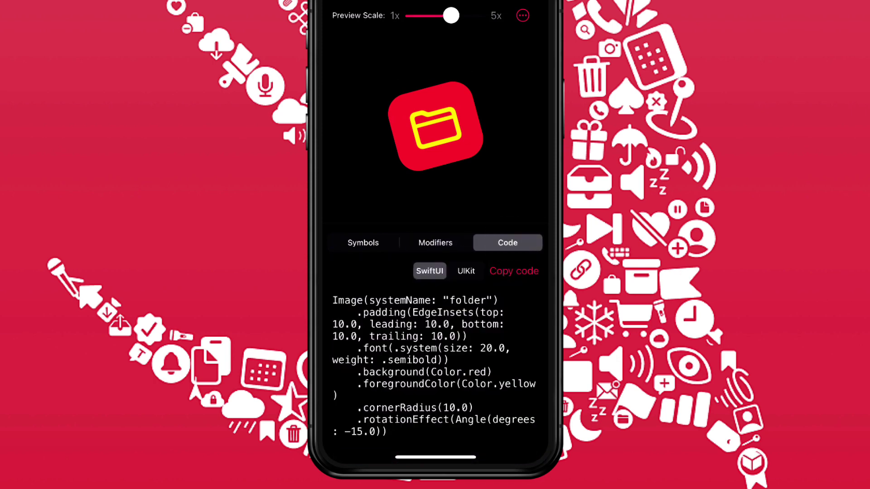
Check the UIKit version, then copy the SwiftUI code
{"action": "left_click", "coordinate": [472, 272]}
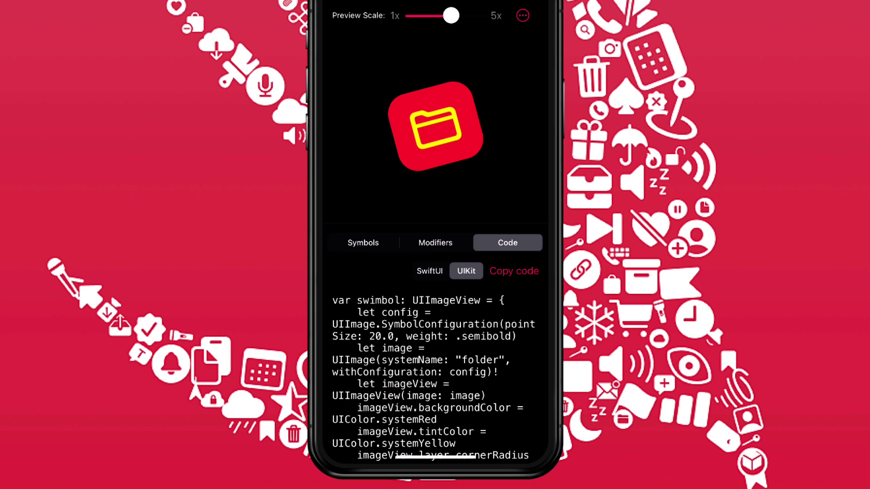
{"action": "left_click", "coordinate": [431, 271]}
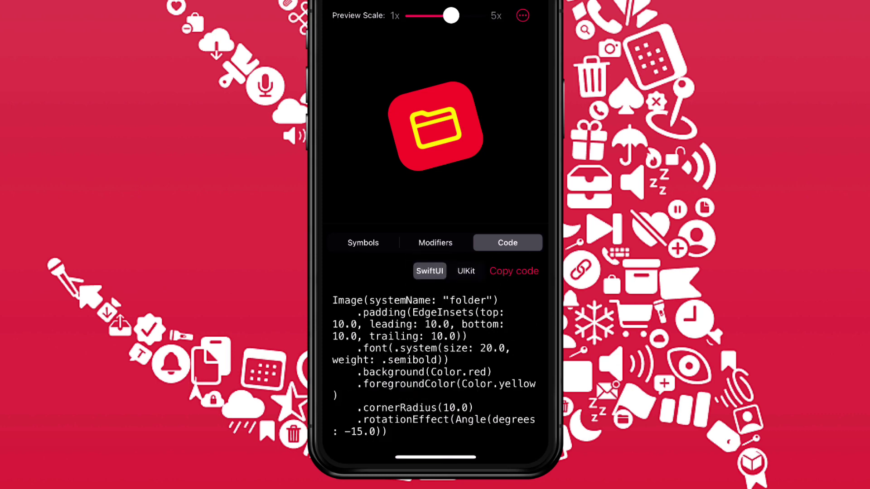
{"action": "left_click", "coordinate": [514, 272]}
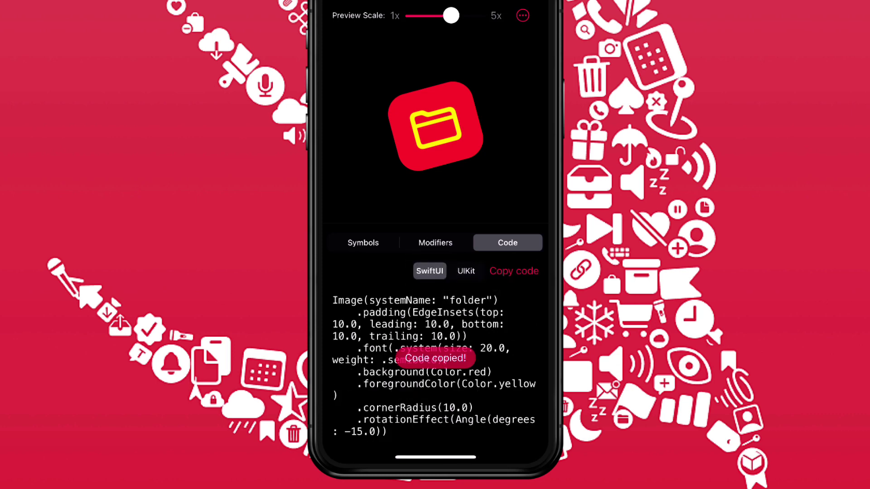
Preview folder.fill and folder.badge.plus, then reselect the plain folder symbol
{"action": "left_click", "coordinate": [363, 242]}
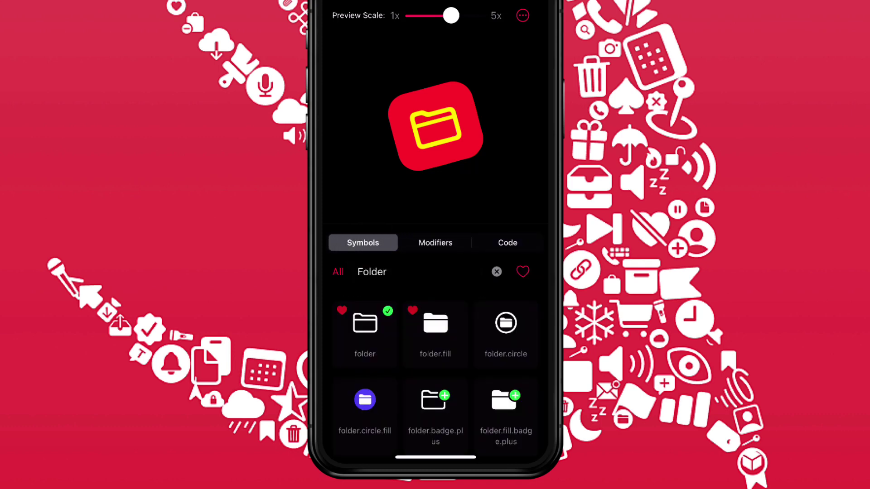
{"action": "left_click", "coordinate": [434, 324]}
{"action": "left_click", "coordinate": [438, 400]}
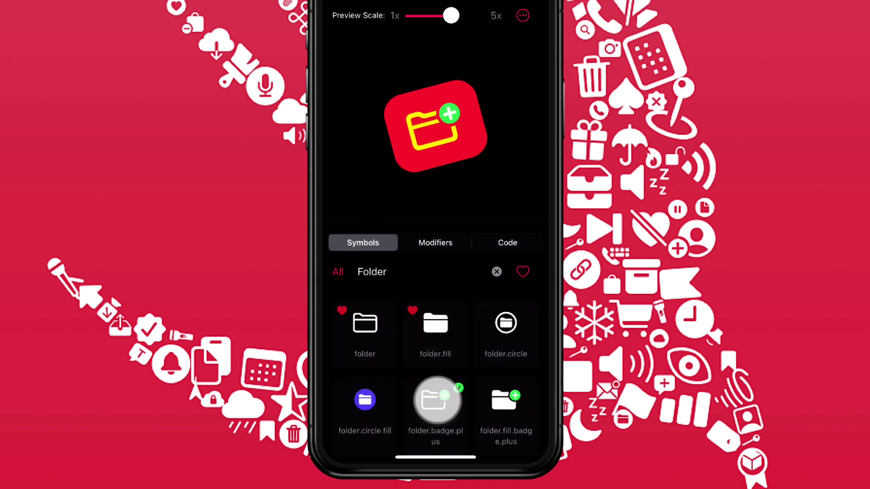
{"action": "left_click", "coordinate": [365, 324]}
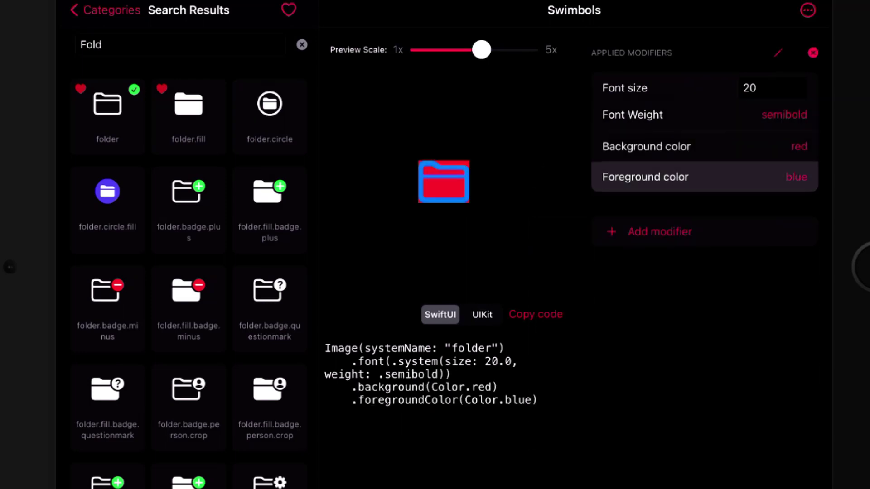
Set the foreground to yellow and add 10-point padding, reordering the modifiers
{"action": "left_click", "coordinate": [456, 313]}
{"action": "left_click", "coordinate": [659, 231]}
{"action": "left_click", "coordinate": [563, 260]}
{"action": "left_click", "coordinate": [778, 53]}
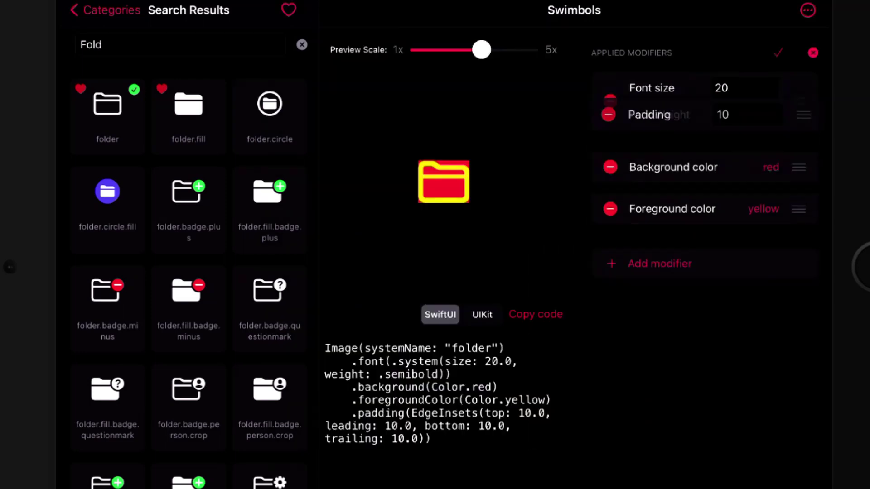
{"action": "left_click", "coordinate": [778, 52]}
Add a corner radius of 10 and a rotation set to -15 degrees
{"action": "left_click", "coordinate": [641, 260]}
{"action": "left_click", "coordinate": [583, 410]}
{"action": "left_click", "coordinate": [641, 291]}
{"action": "left_click", "coordinate": [583, 90]}
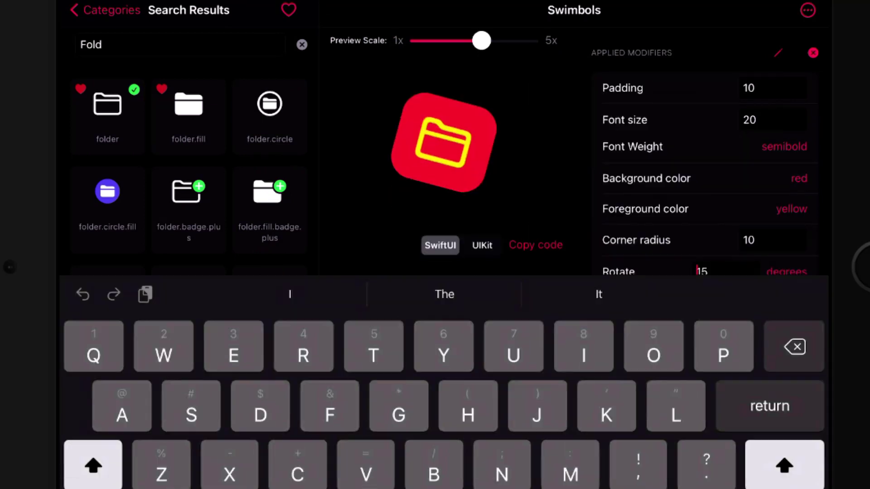
{"action": "type", "text": "-"}
{"action": "key", "text": "Return"}
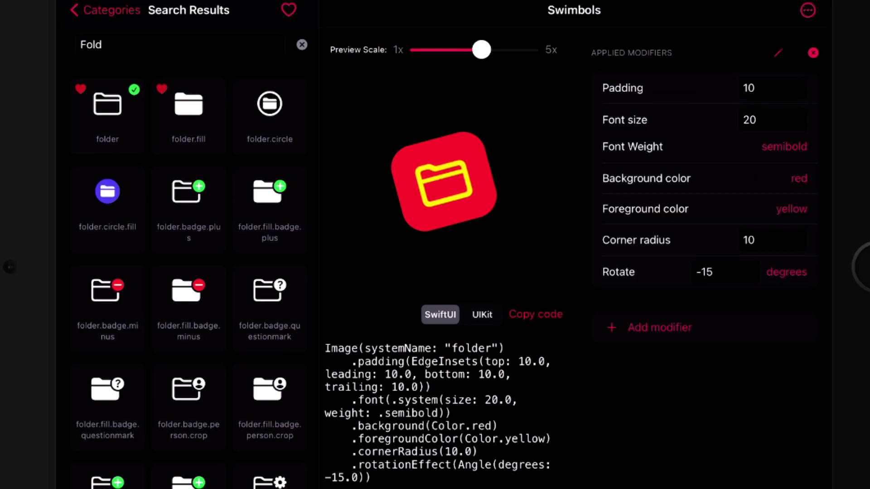
Preview the folder.fill and folder.circle variants, then return to the plain folder symbol
{"action": "left_click", "coordinate": [189, 104]}
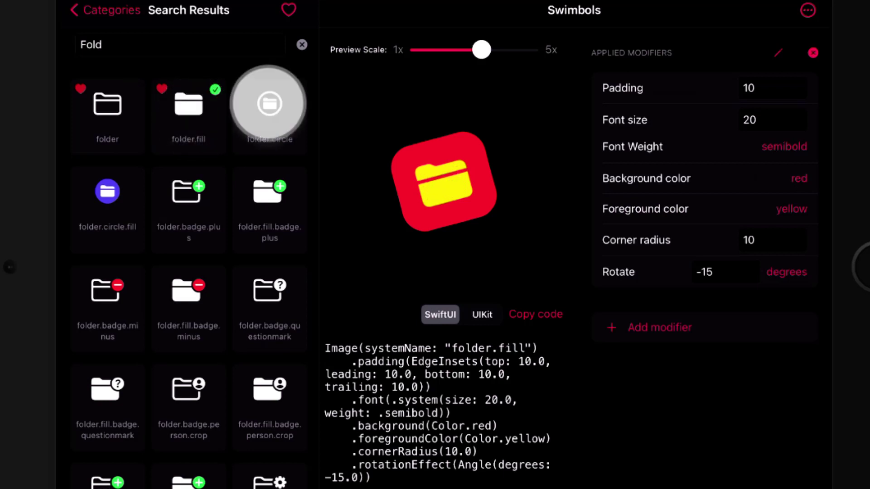
{"action": "left_click", "coordinate": [269, 104]}
{"action": "left_click", "coordinate": [107, 105]}
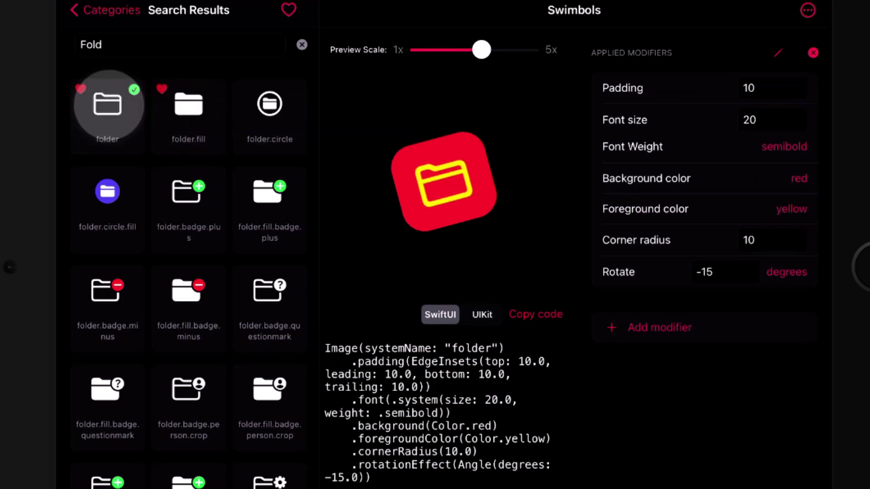
Compare the UIKit code with the SwiftUI code, then copy the SwiftUI code
{"action": "left_click", "coordinate": [482, 314]}
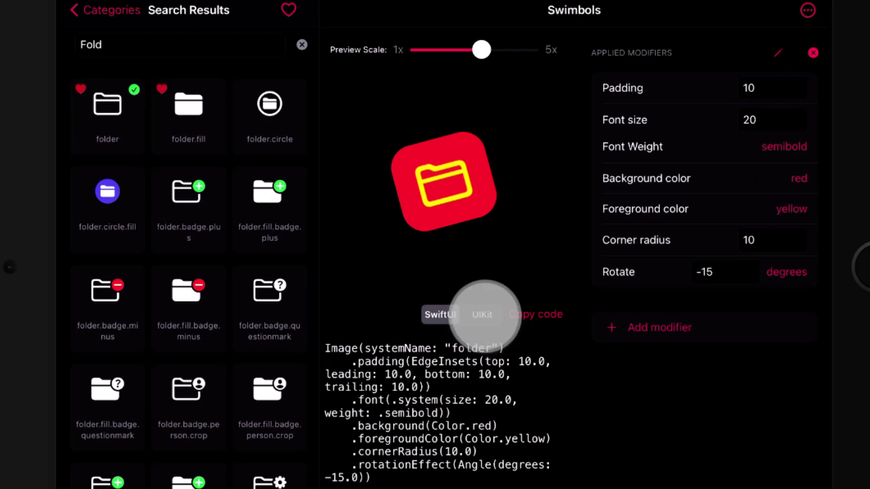
{"action": "left_click", "coordinate": [440, 315]}
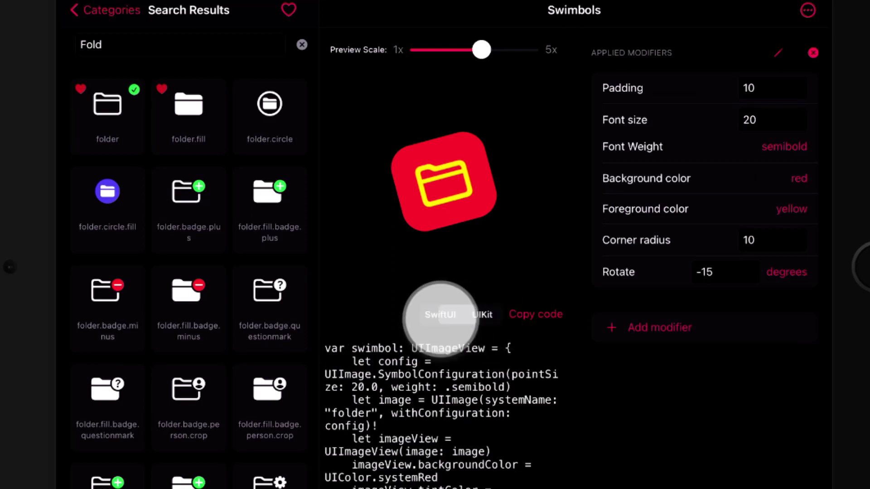
{"action": "left_click", "coordinate": [537, 314]}
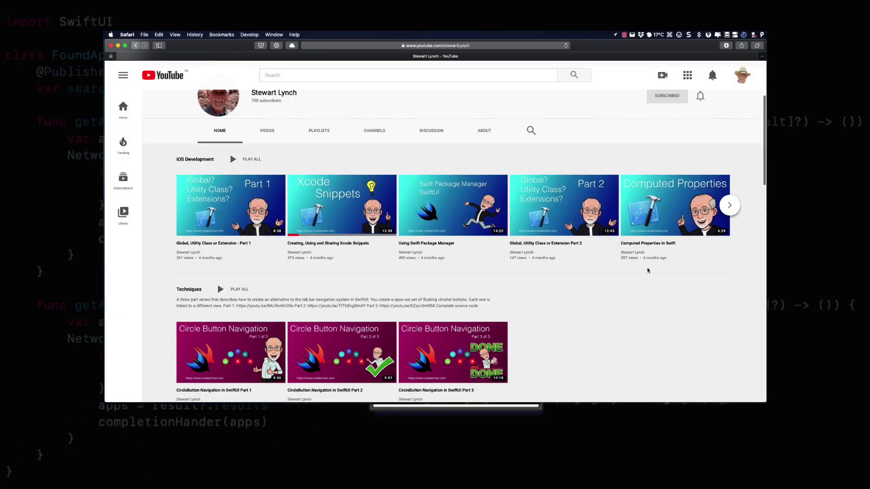
Scroll through the YouTube tutorials channel and the CreaTECH Solutions Application Portfolio page
{"action": "scroll", "coordinate": [647, 270], "scroll_direction": "down", "scroll_amount": 10}
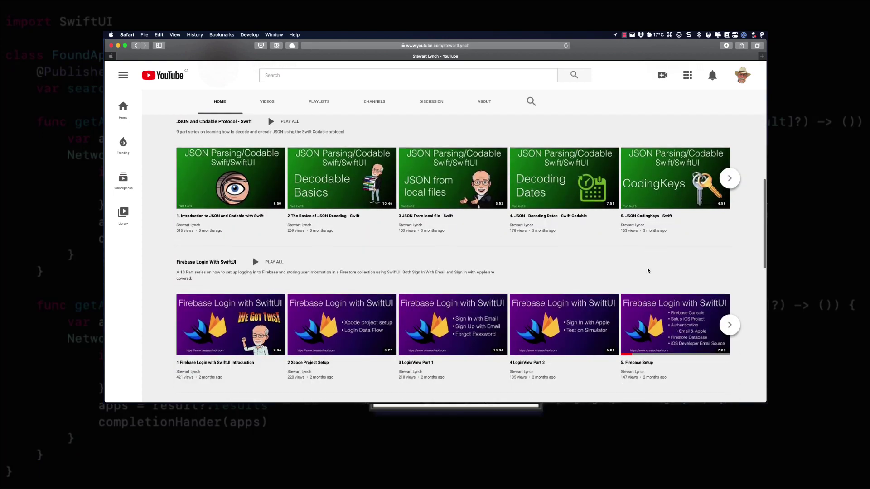
{"action": "scroll", "coordinate": [647, 270], "scroll_direction": "down", "scroll_amount": 5}
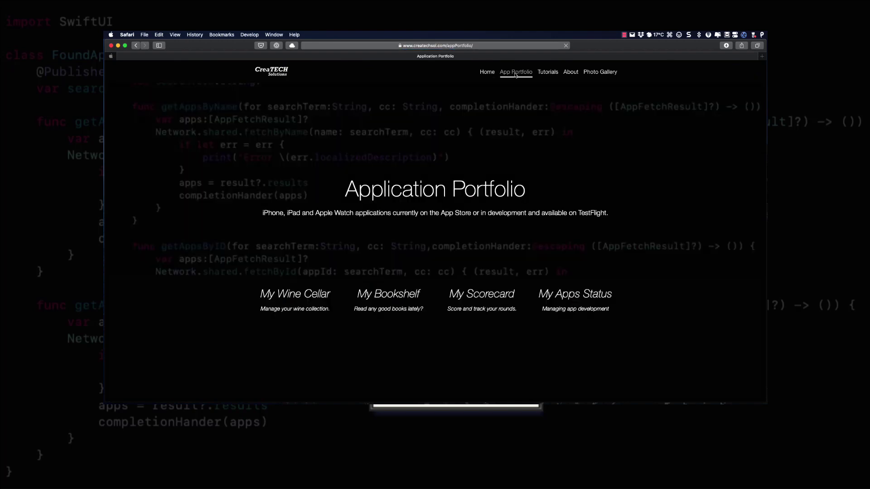
{"action": "scroll", "coordinate": [629, 257], "scroll_direction": "down", "scroll_amount": 10}
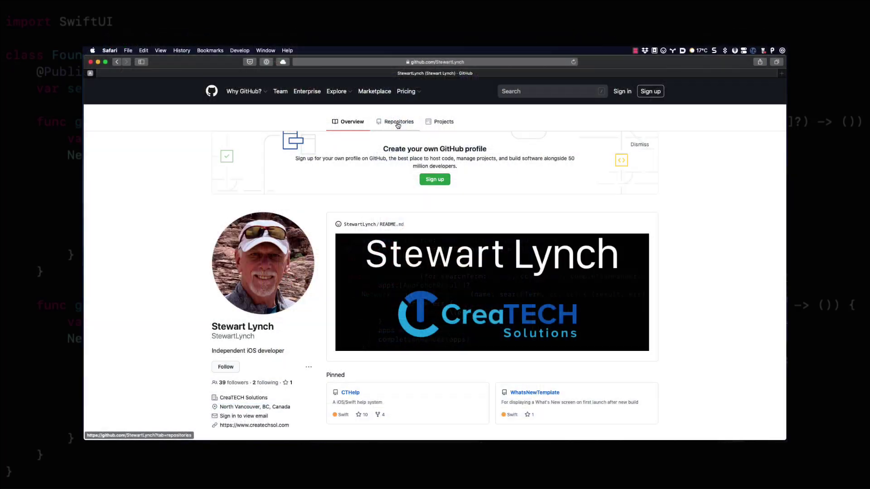
Browse the GitHub repositories list past Onboarding-SwiftUI2, CurvedRectangle, CustomNavigation and CTHelp_SwiftUI
{"action": "left_click", "coordinate": [397, 123]}
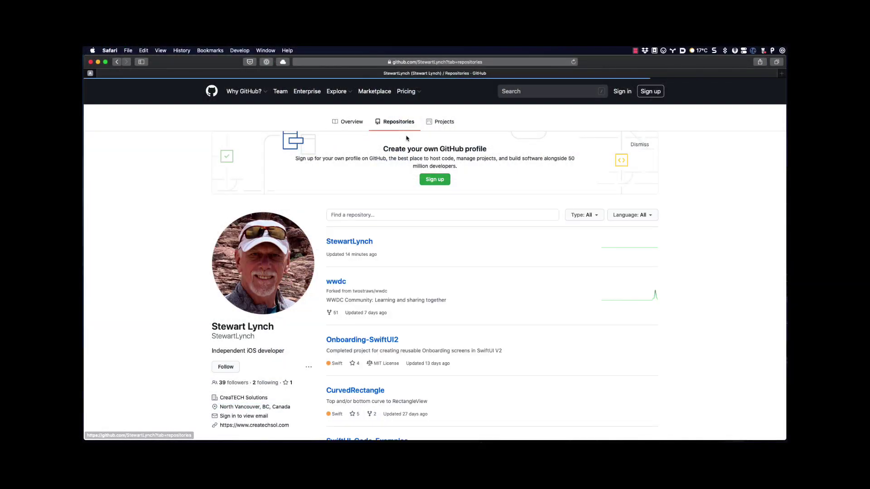
{"action": "scroll", "coordinate": [421, 172], "scroll_direction": "down", "scroll_amount": 5}
{"action": "scroll", "coordinate": [421, 173], "scroll_direction": "down", "scroll_amount": 5}
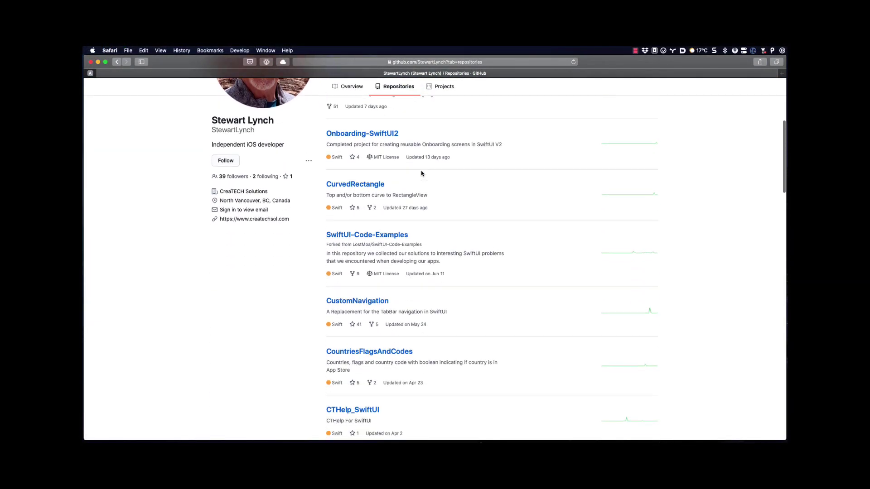